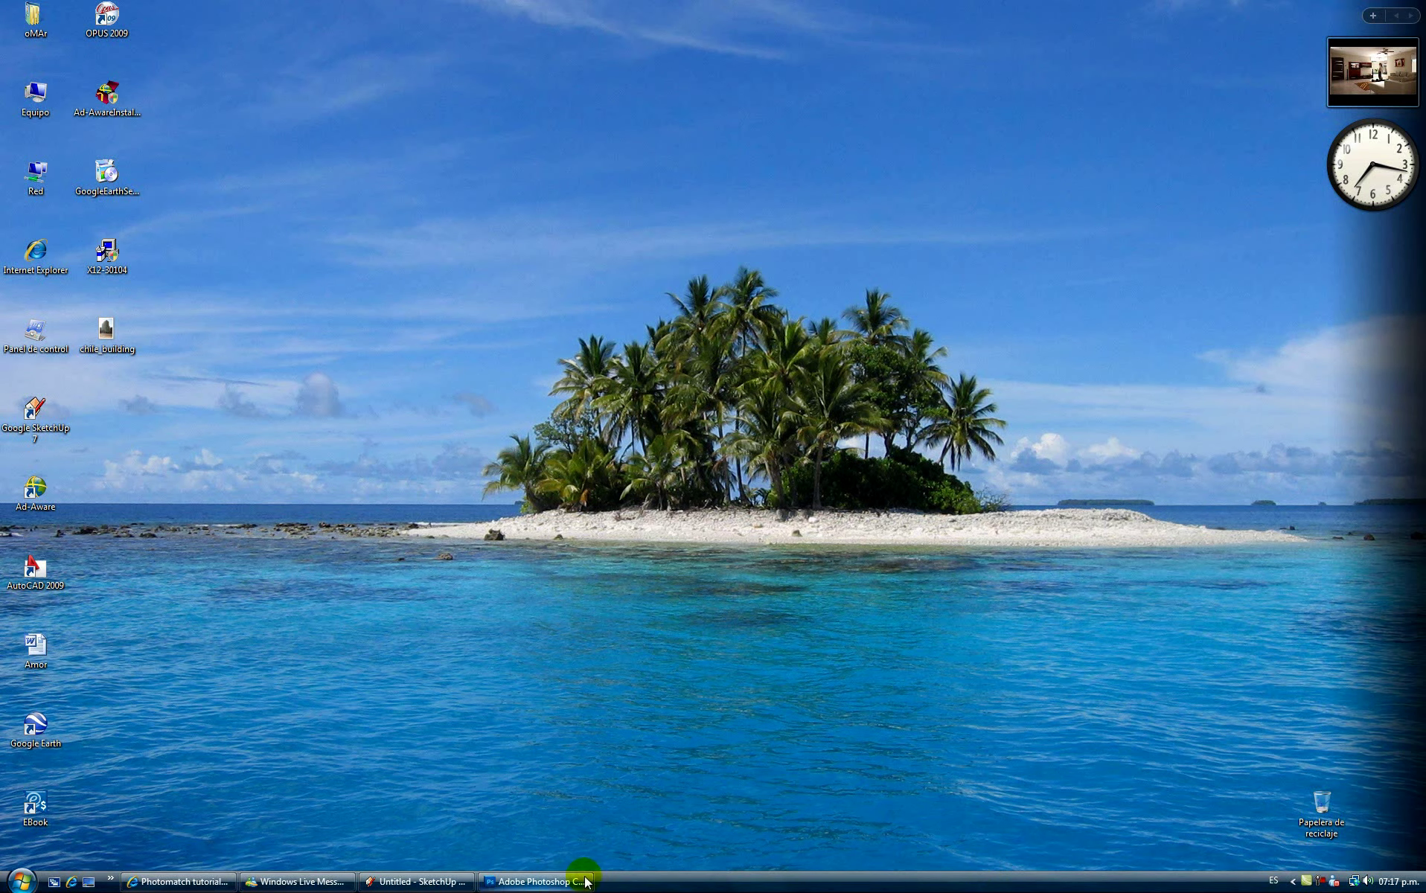
Step: Bring up the 'Photomatch tutorial en ESPAÑOL!' forum thread and scroll through its replies to reply #6
click(200, 883)
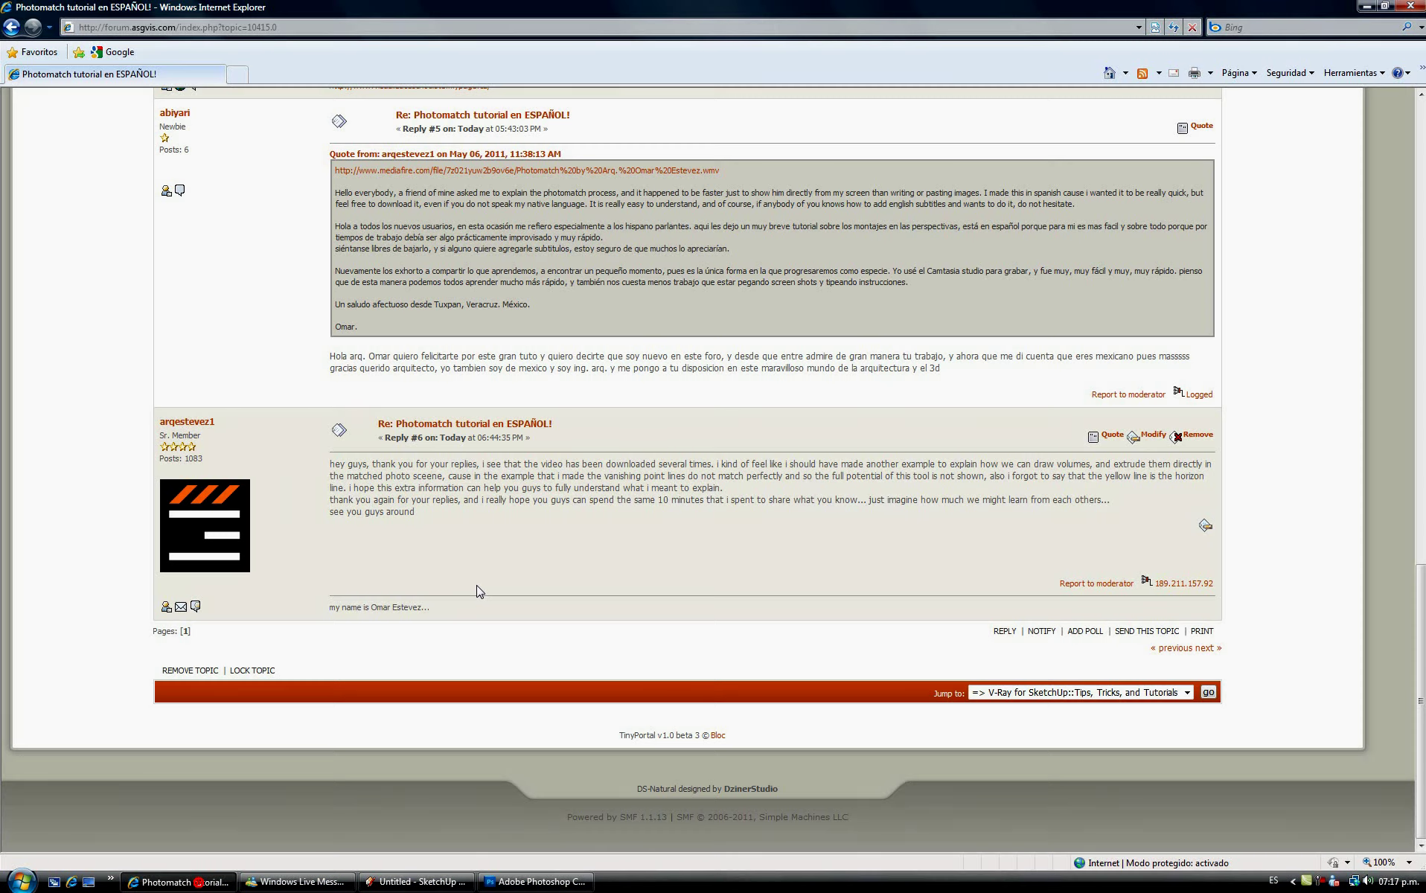
click(626, 601)
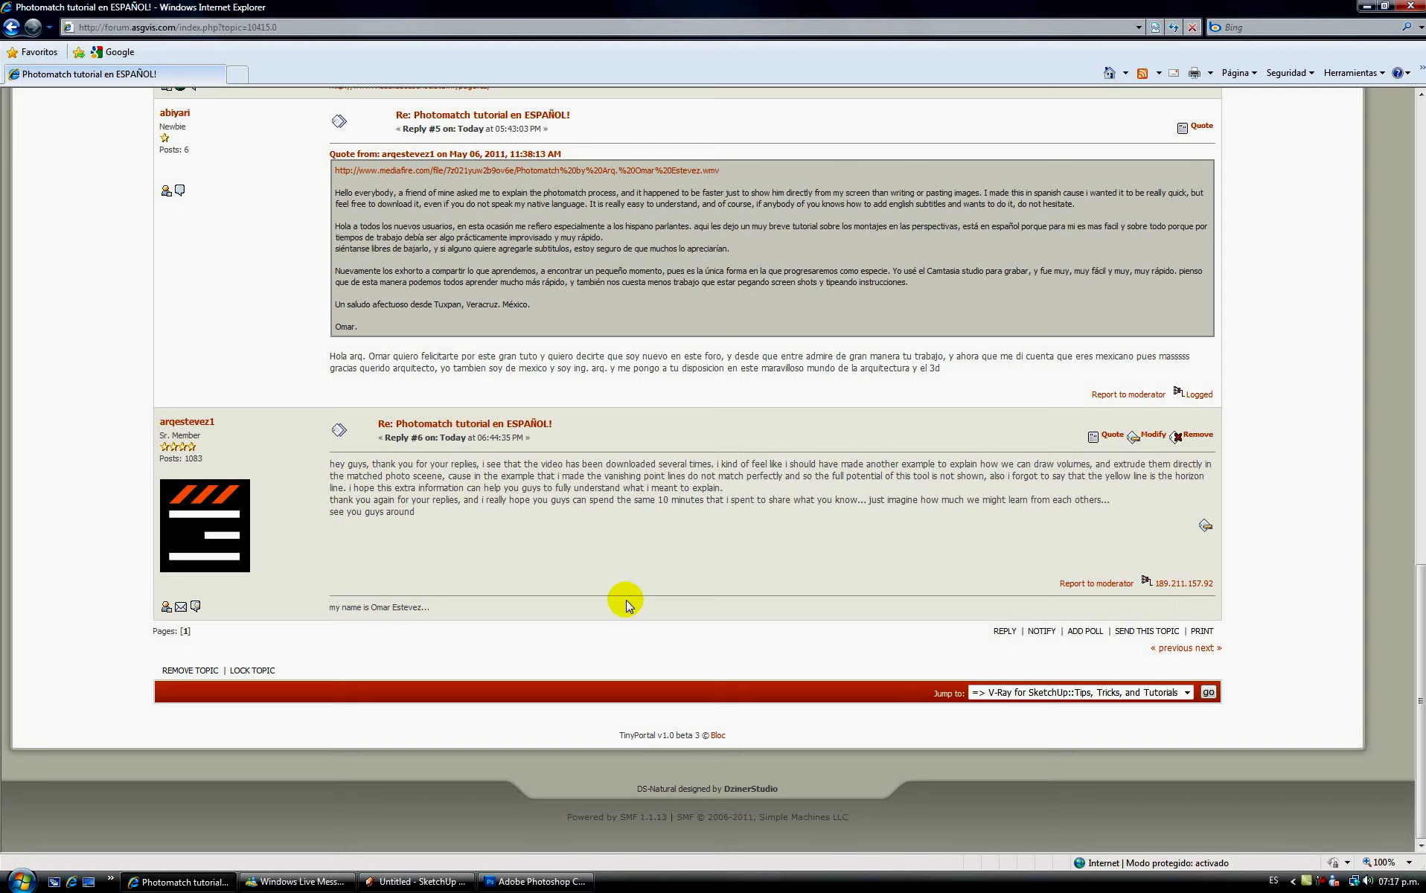
scroll(626, 599, up, 15)
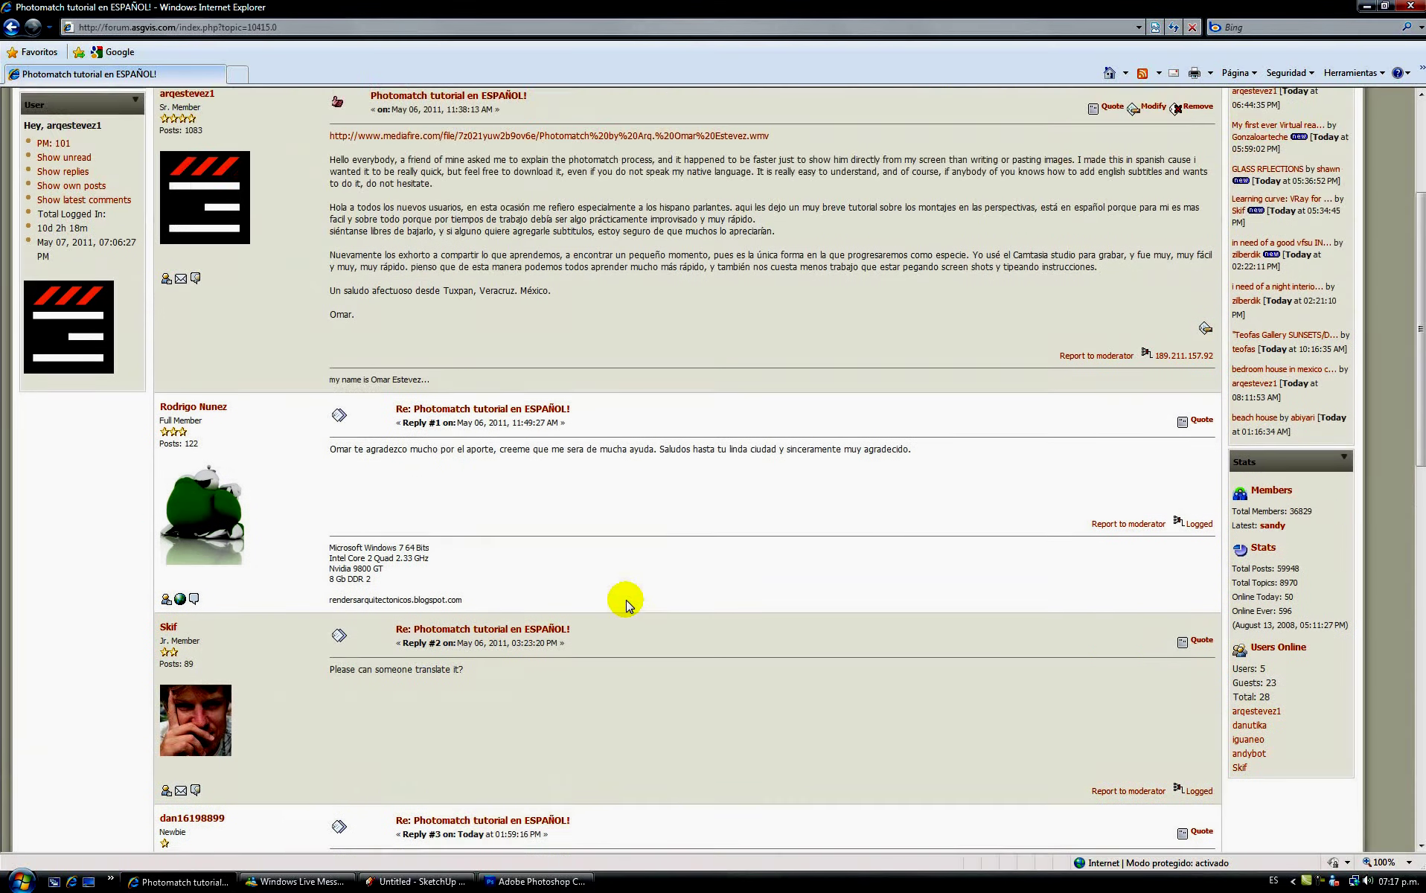
scroll(626, 599, up, 3)
scroll(626, 599, down, 18)
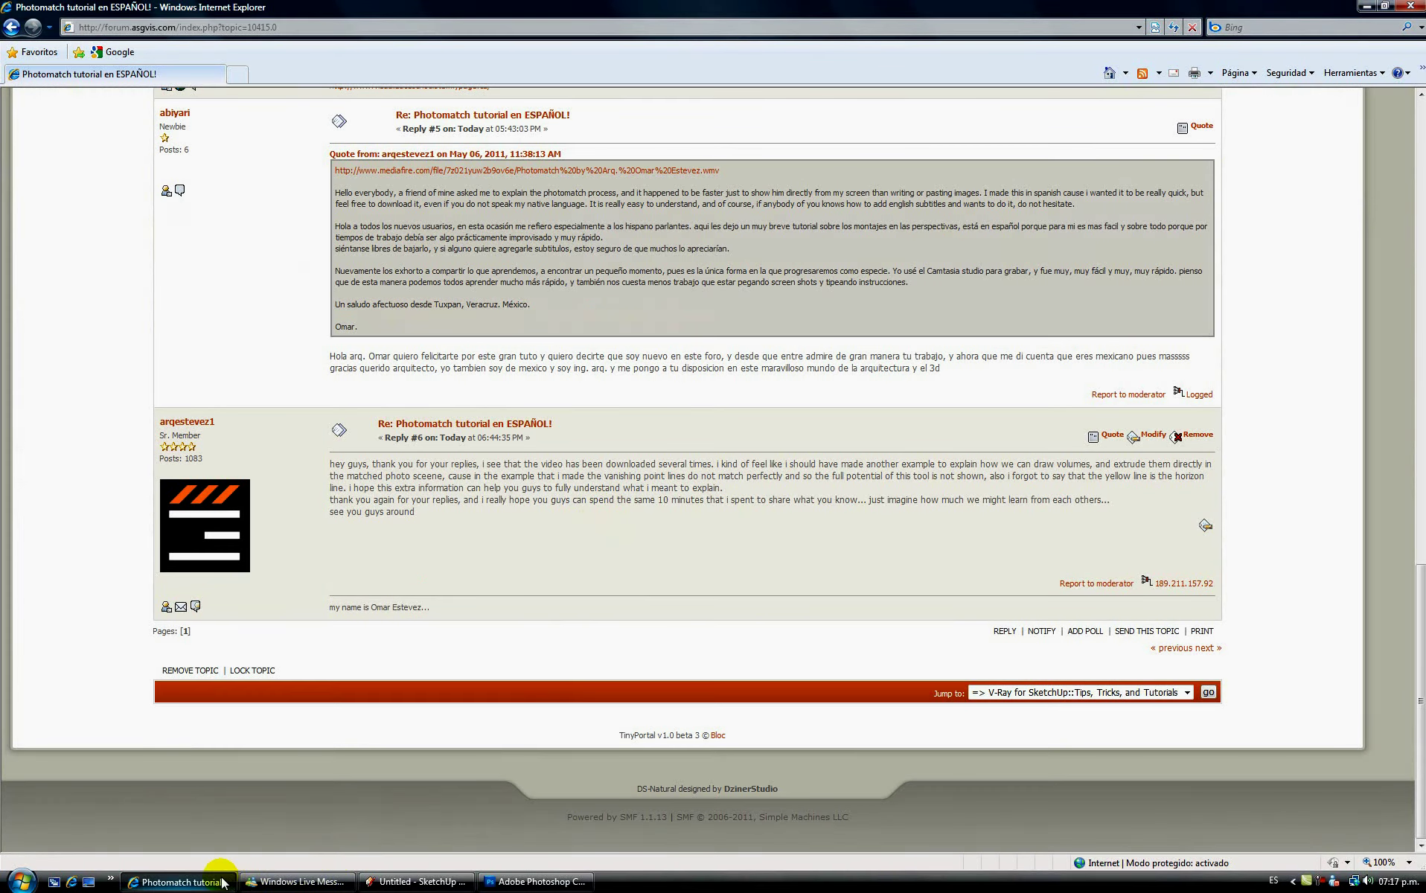
click(417, 881)
click(759, 395)
click(1128, 506)
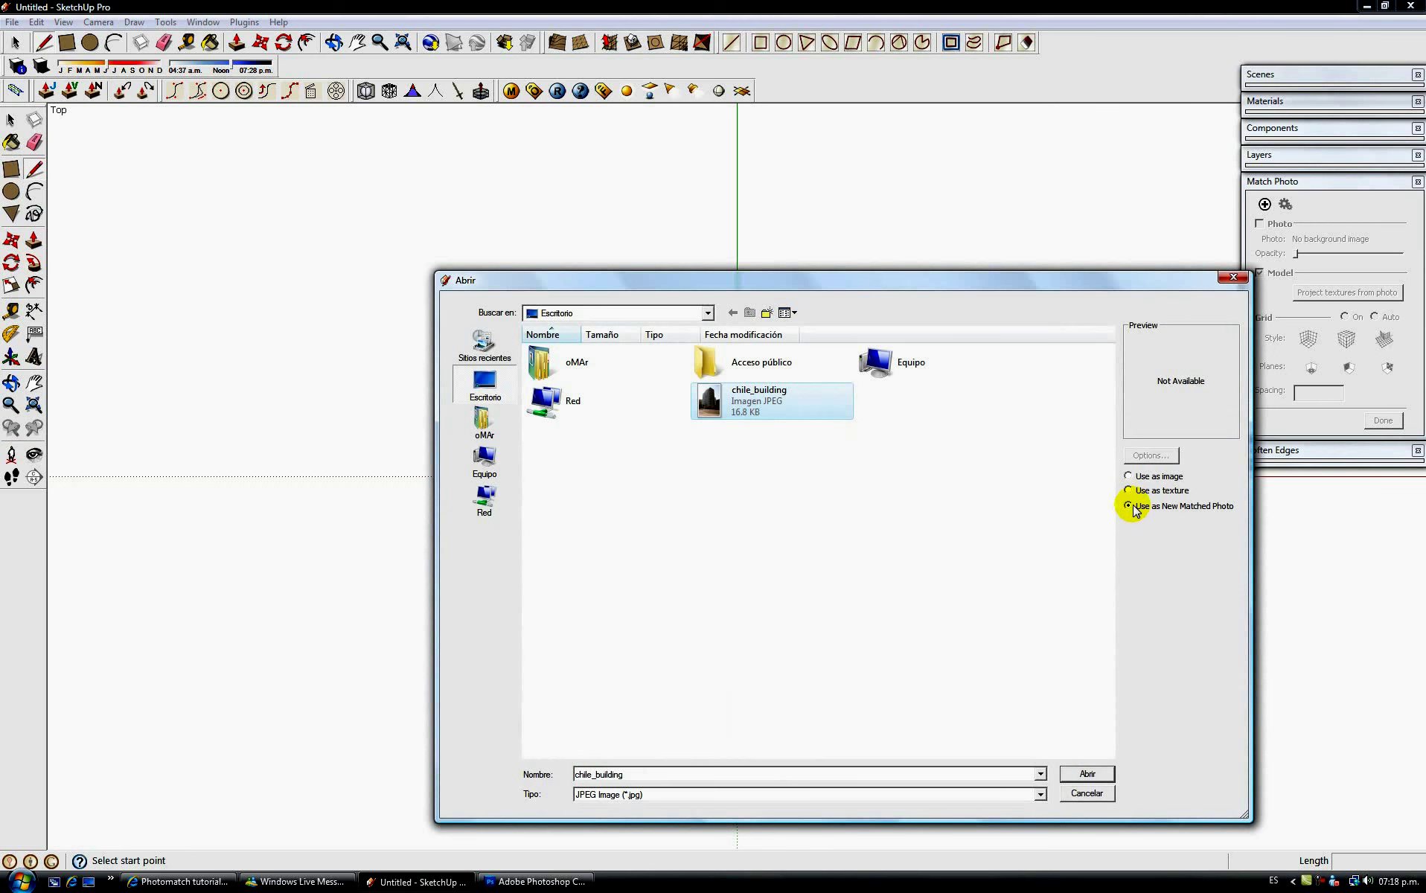
Step: Open chile_building as a new matched photo, then zoom and centre it in the view
click(1087, 774)
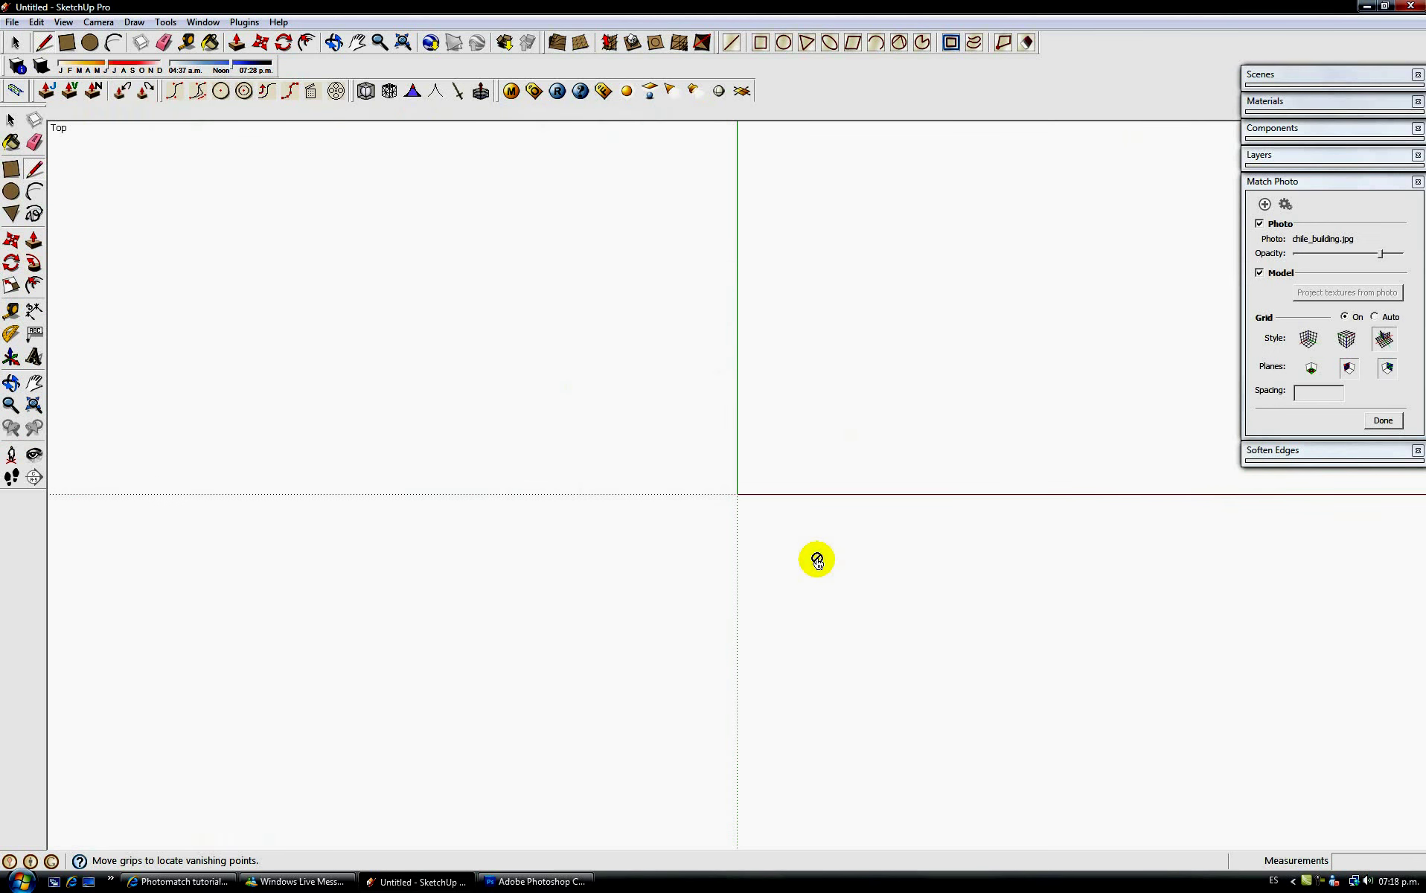
scroll(818, 596, up, 4)
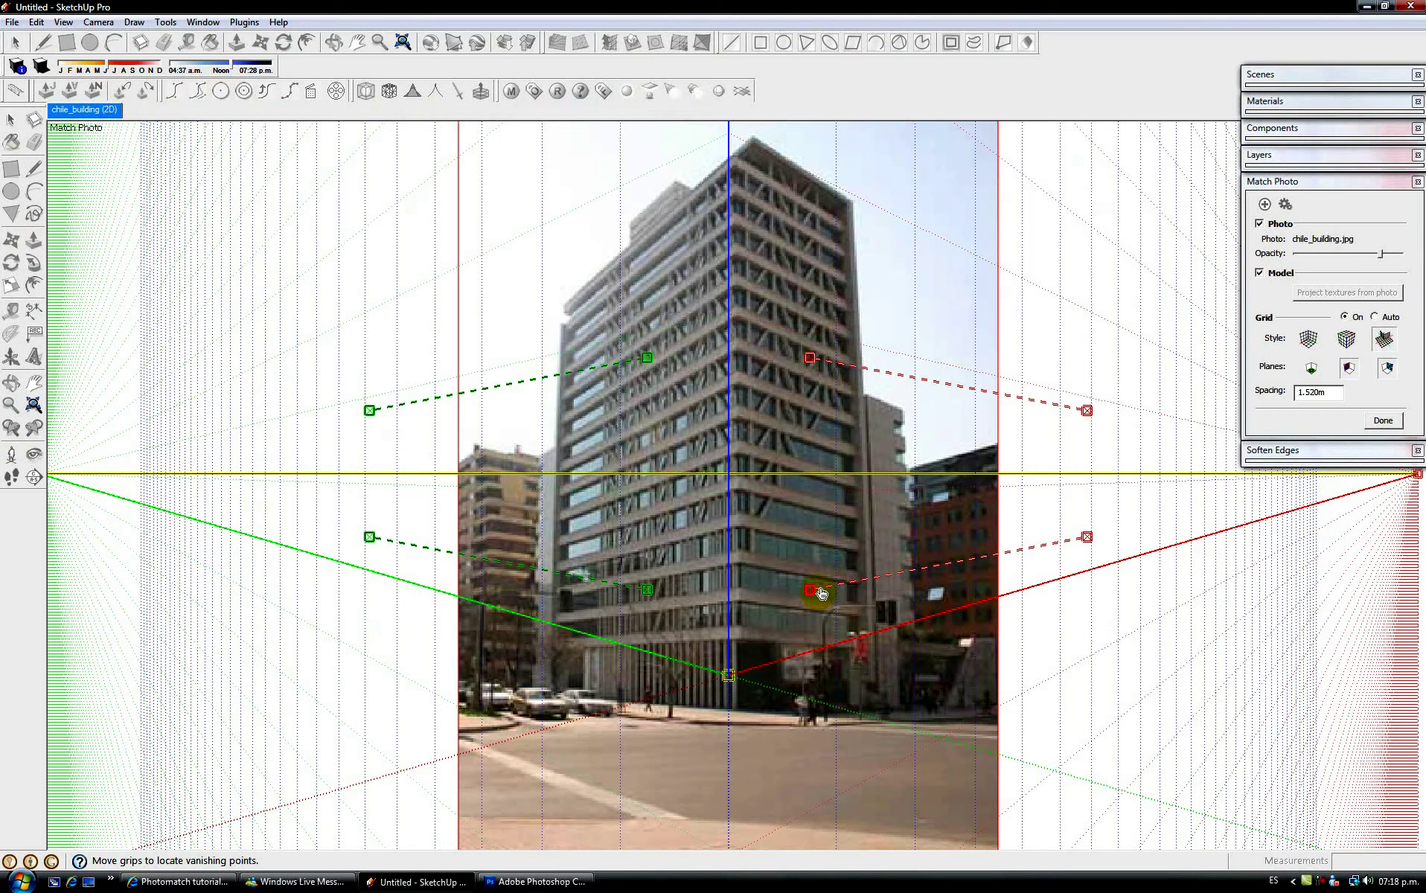
drag(863, 607, 843, 637)
Step: Zoom in on the roof so the upper green line can follow its left edge
scroll(844, 637, up, 3)
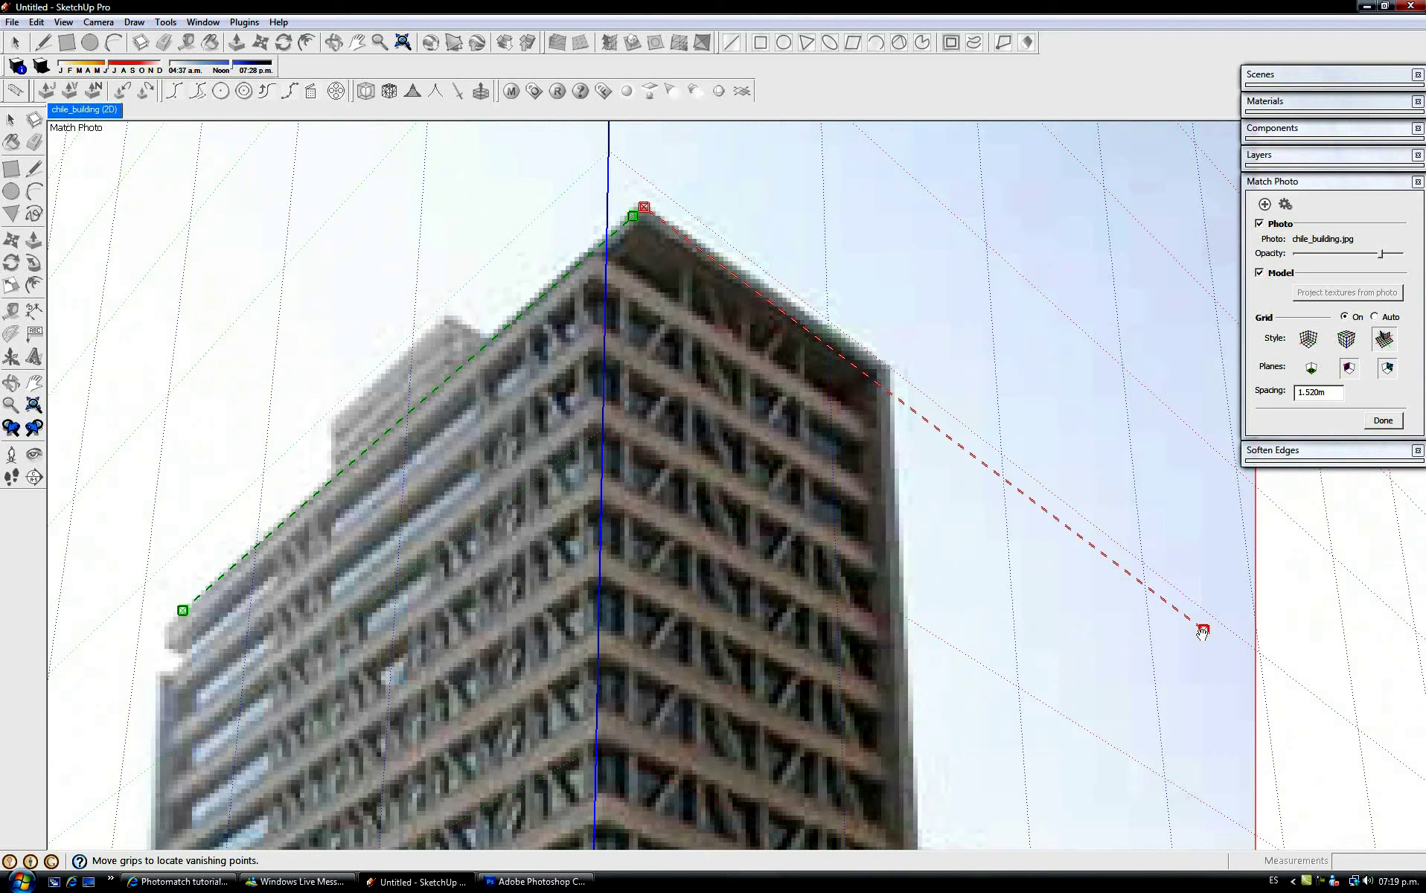
Step: Move the upper red grip to the roof's right corner, check the base lines, and frame the building
drag(1203, 628, 888, 366)
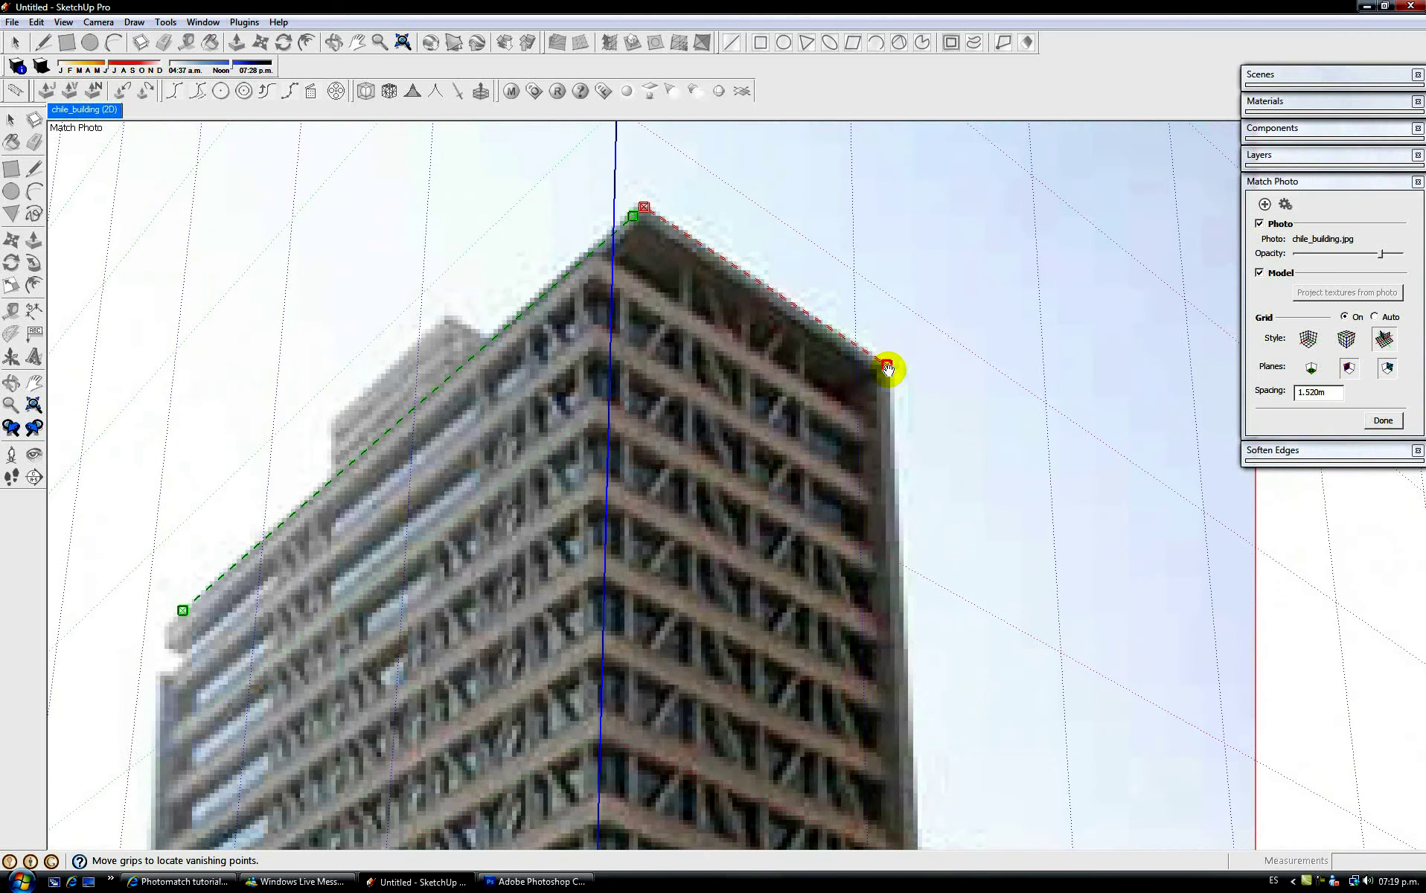
scroll(700, 521, down, 4)
scroll(716, 417, down, 1)
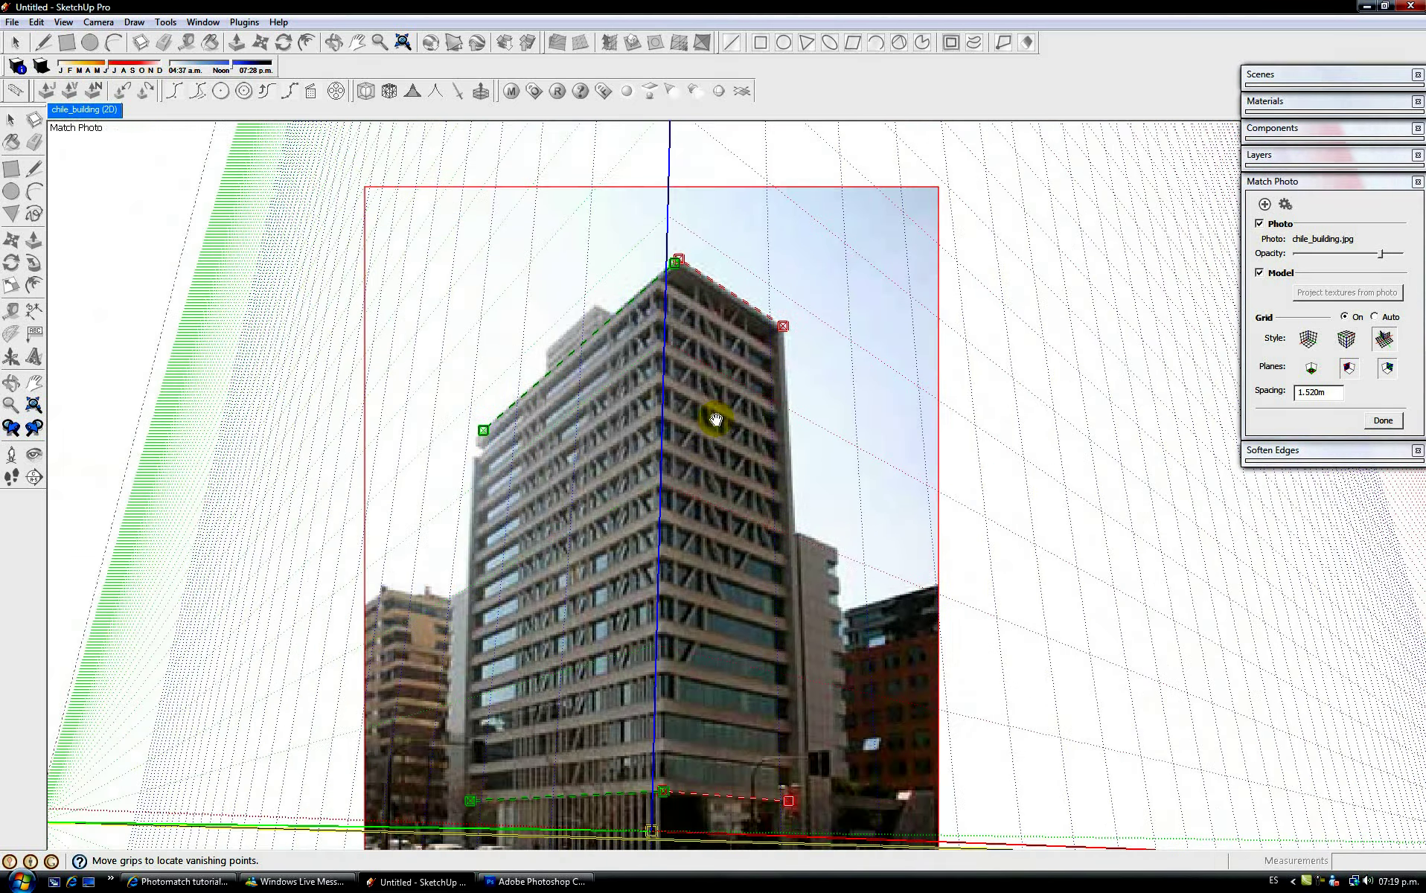
scroll(768, 700, up, 2)
scroll(768, 701, up, 2)
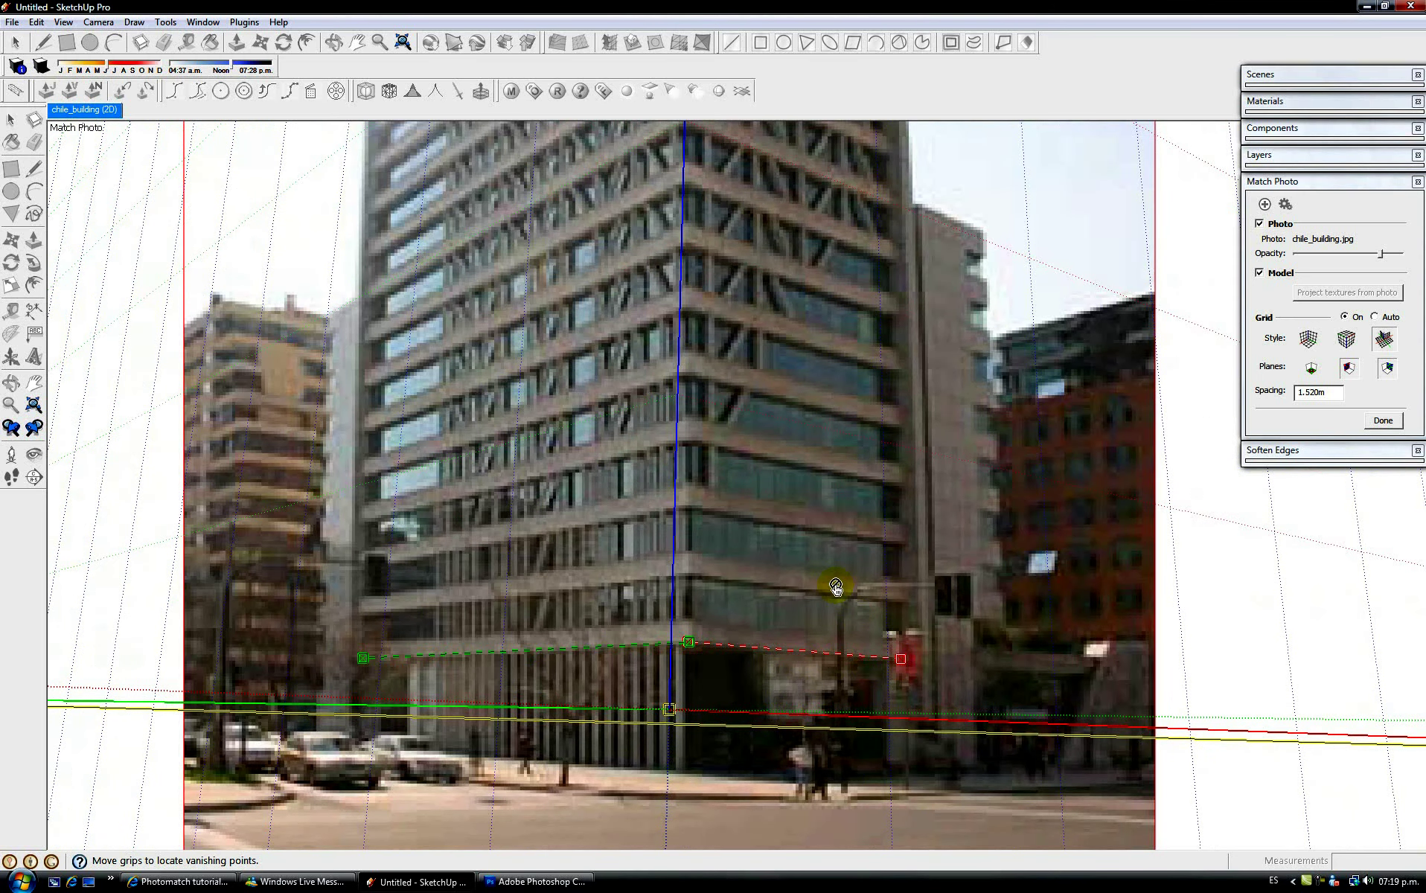
scroll(841, 590, down, 2)
scroll(780, 638, up, 4)
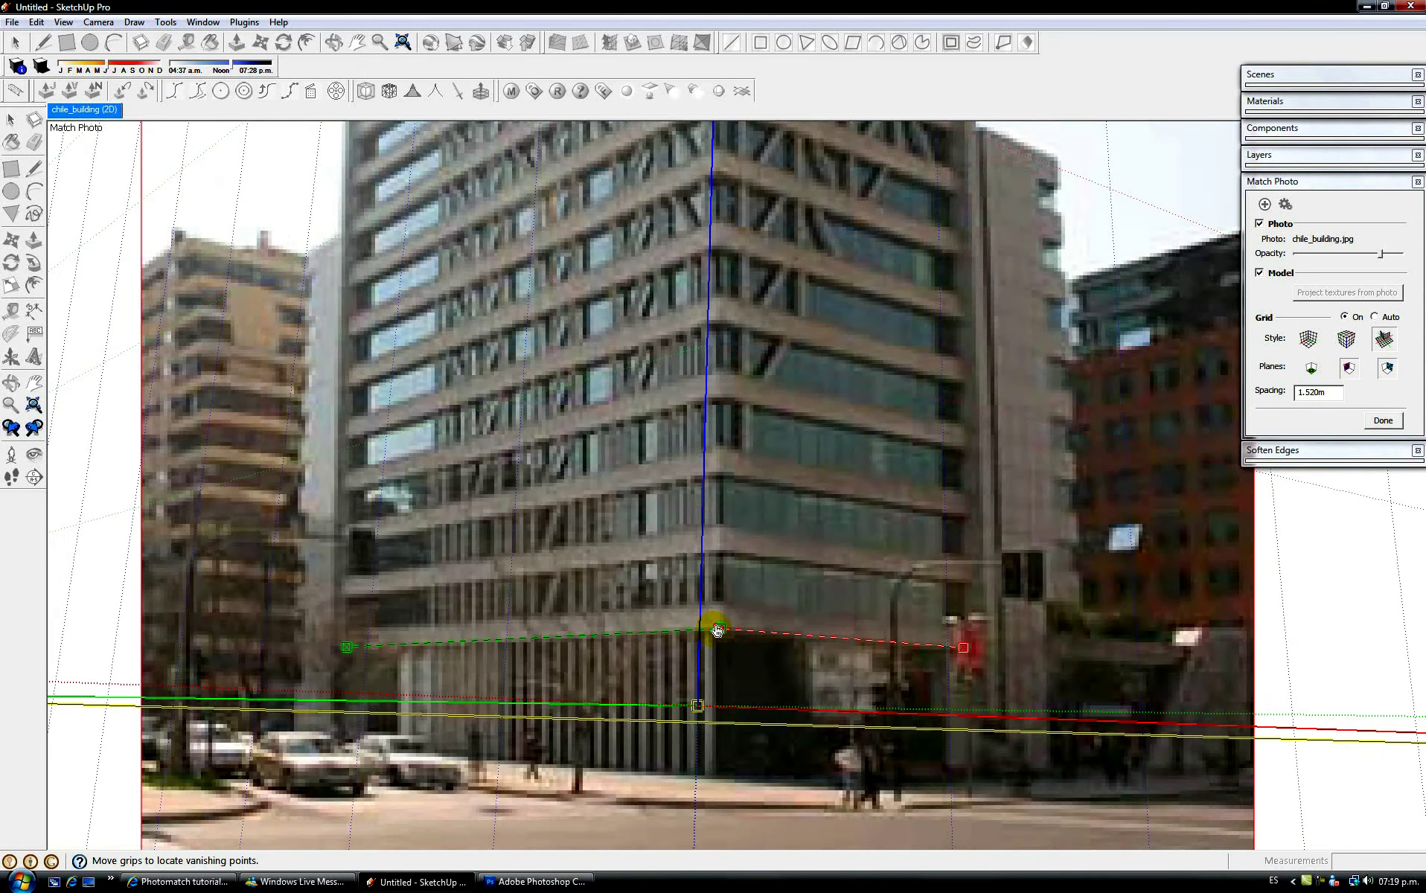
scroll(1059, 665, down, 4)
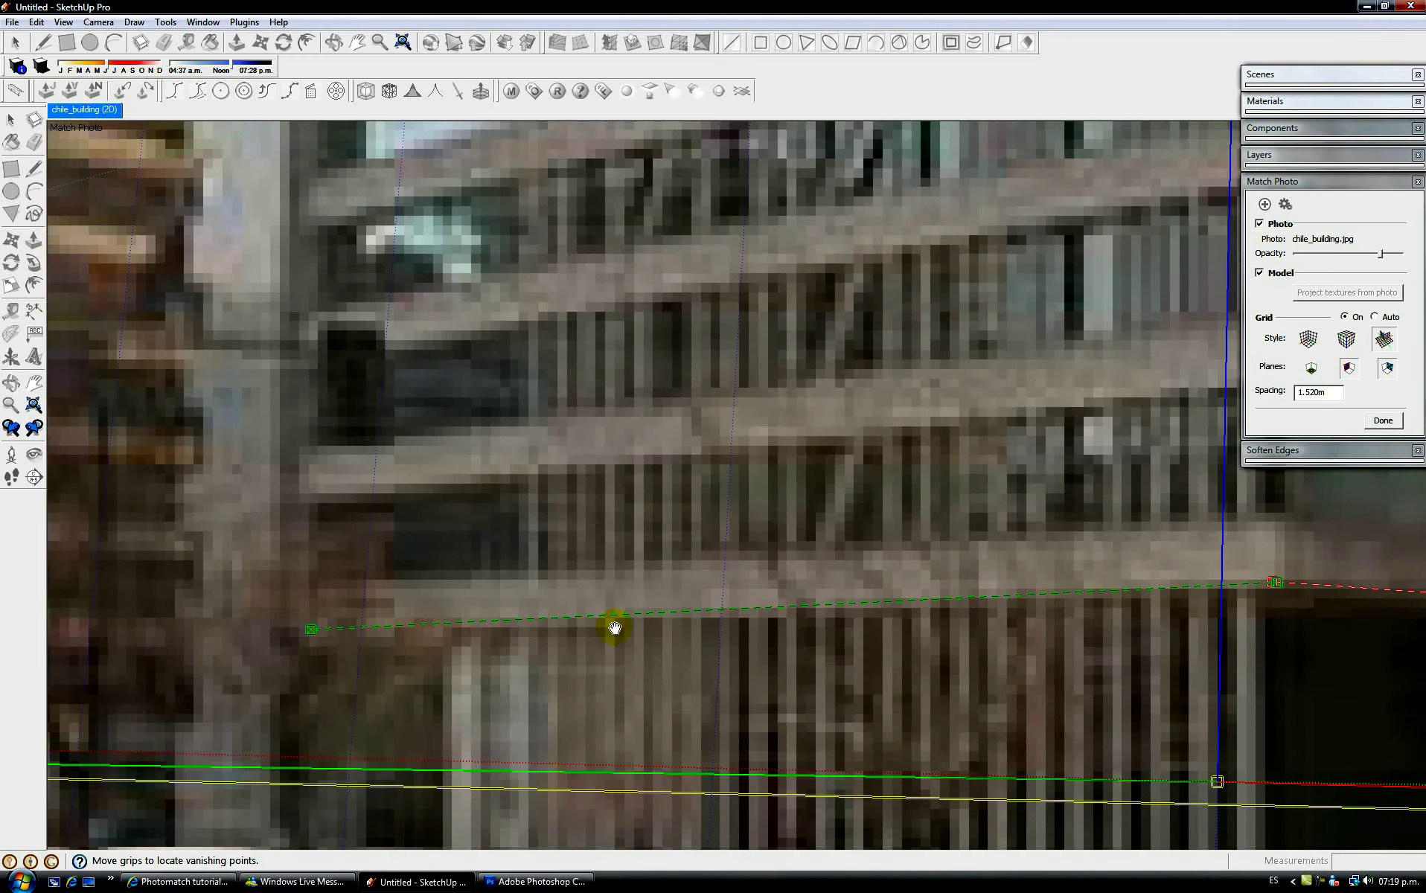
scroll(766, 654, down, 5)
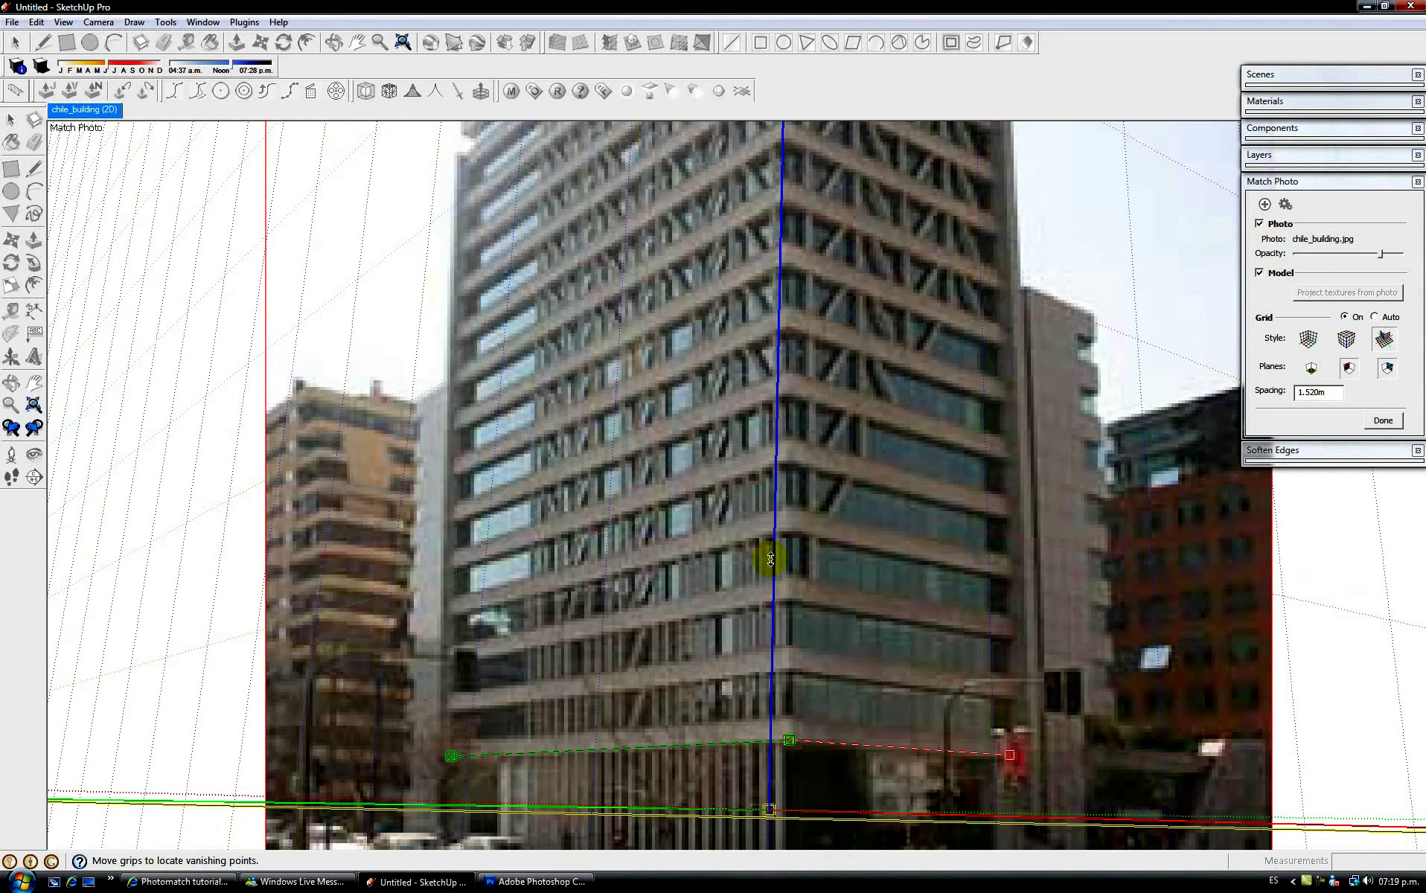
drag(805, 546, 814, 594)
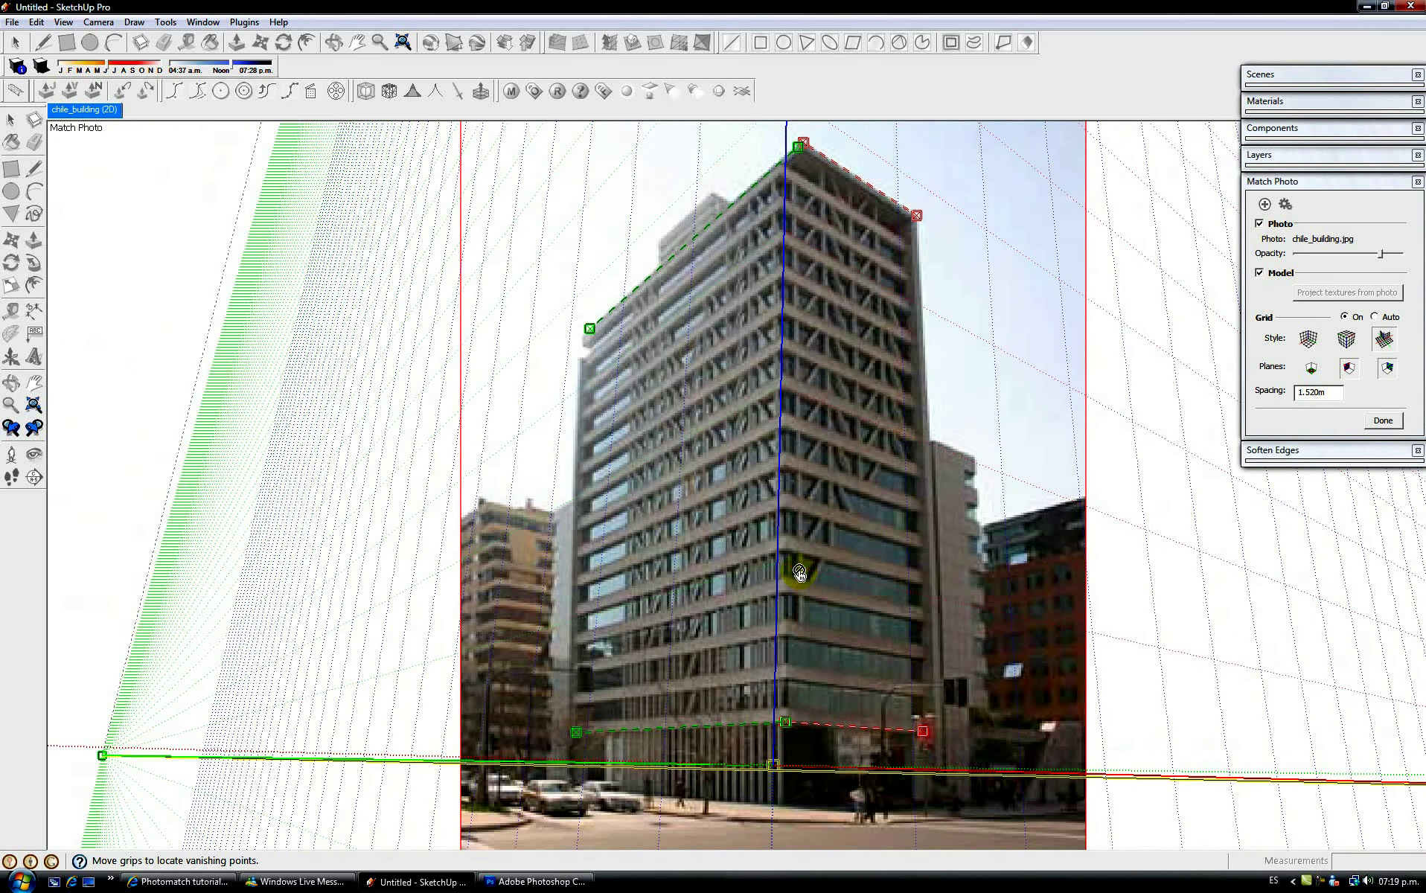
Step: Accept the perspective match and raise the Match Photo opacity to full
right_click(860, 513)
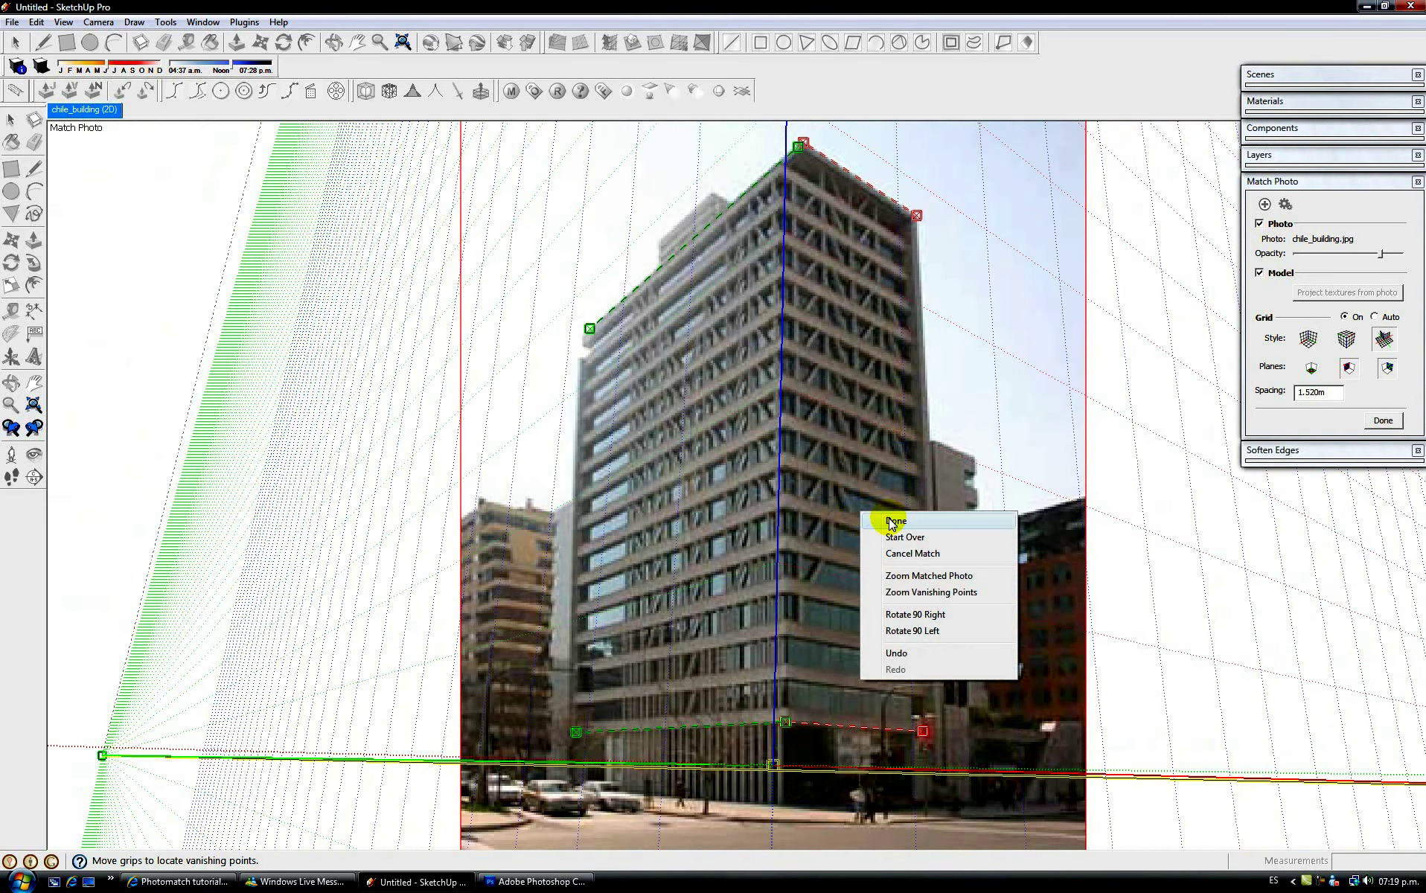
click(895, 521)
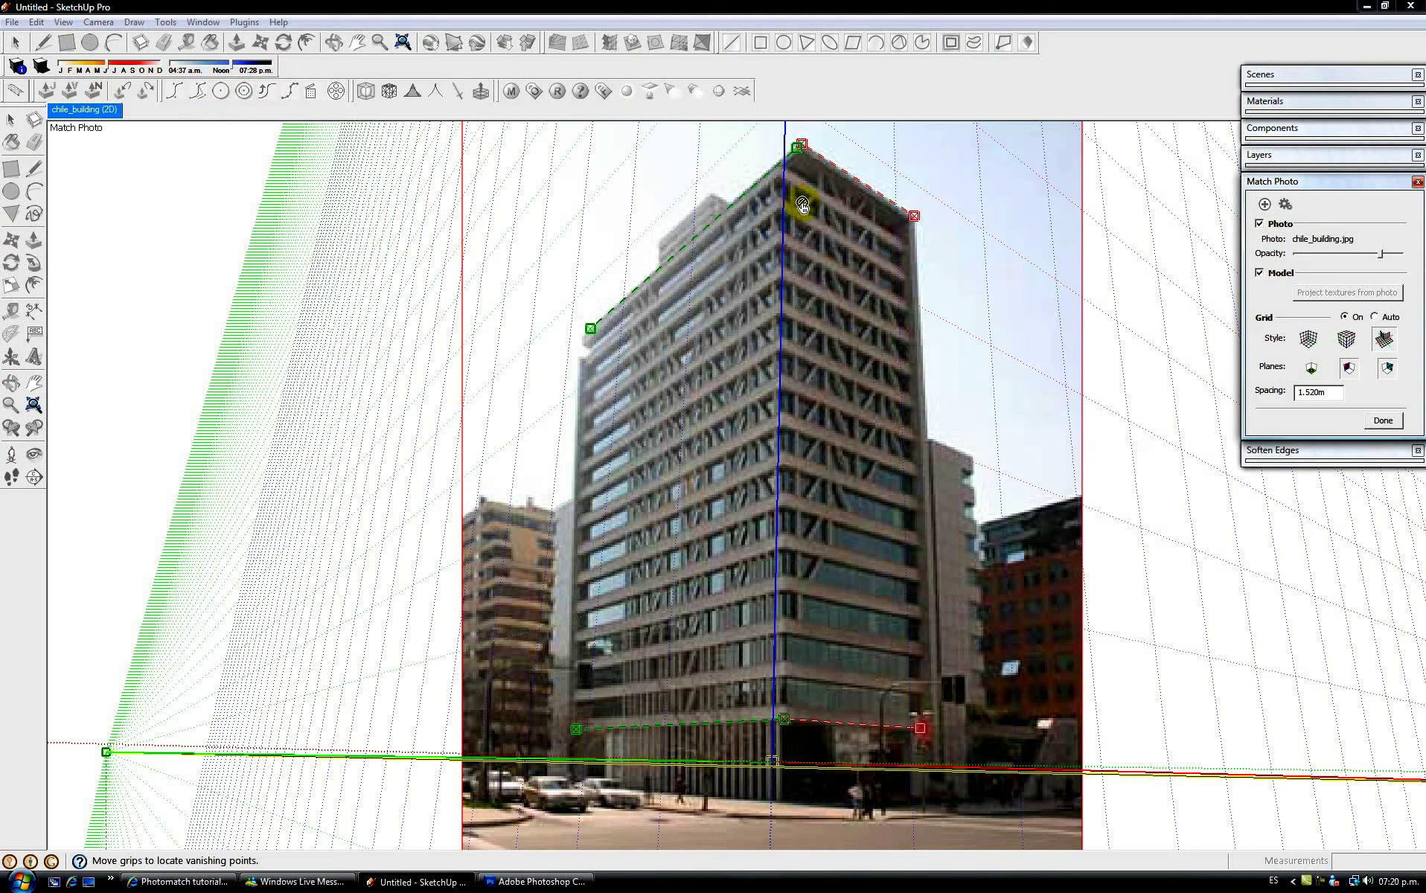
click(1285, 203)
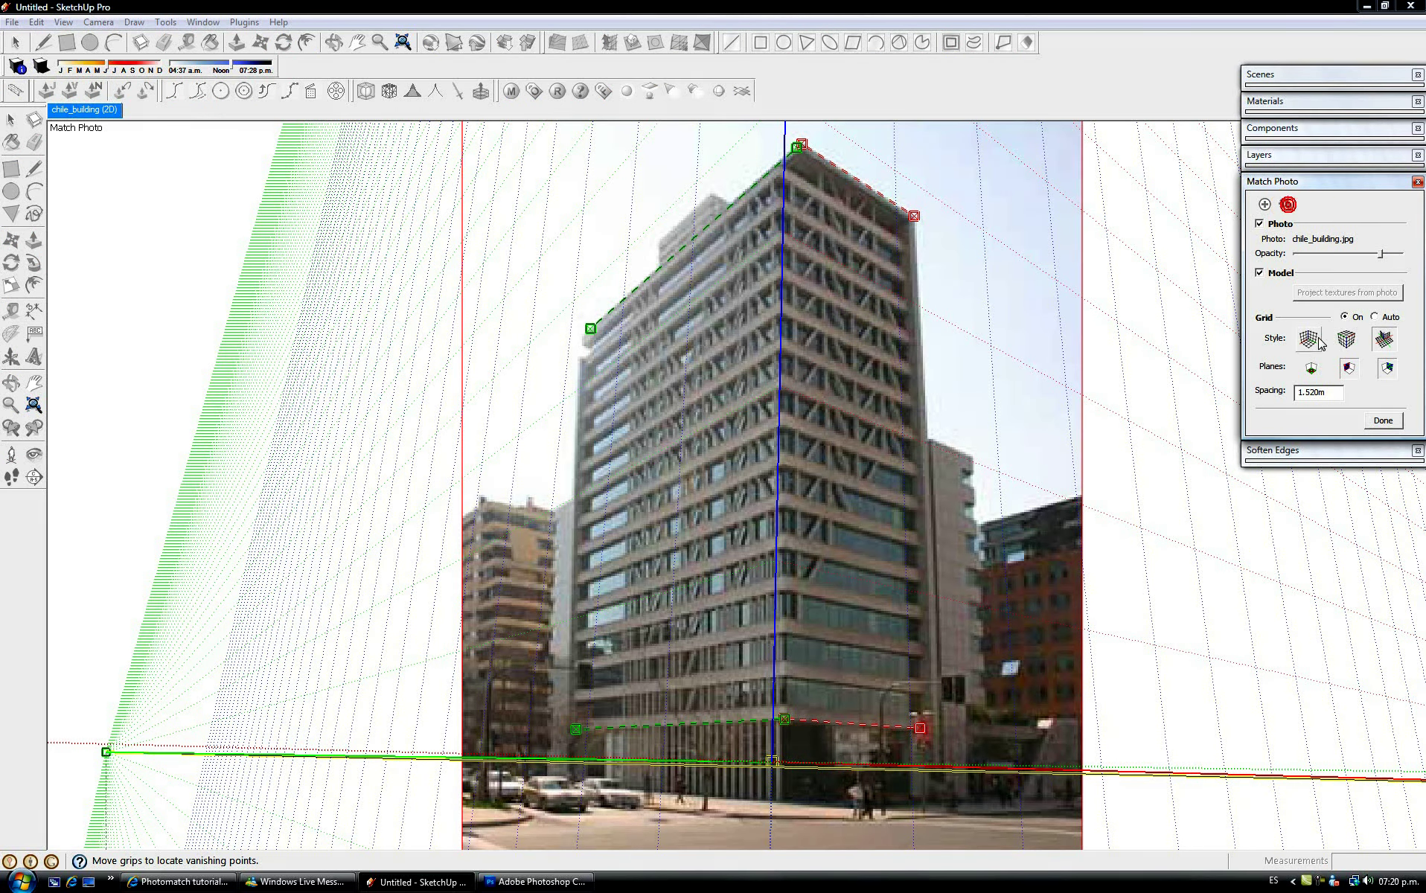
drag(1382, 253, 1398, 254)
shift+middle_drag(970, 378, 966, 387)
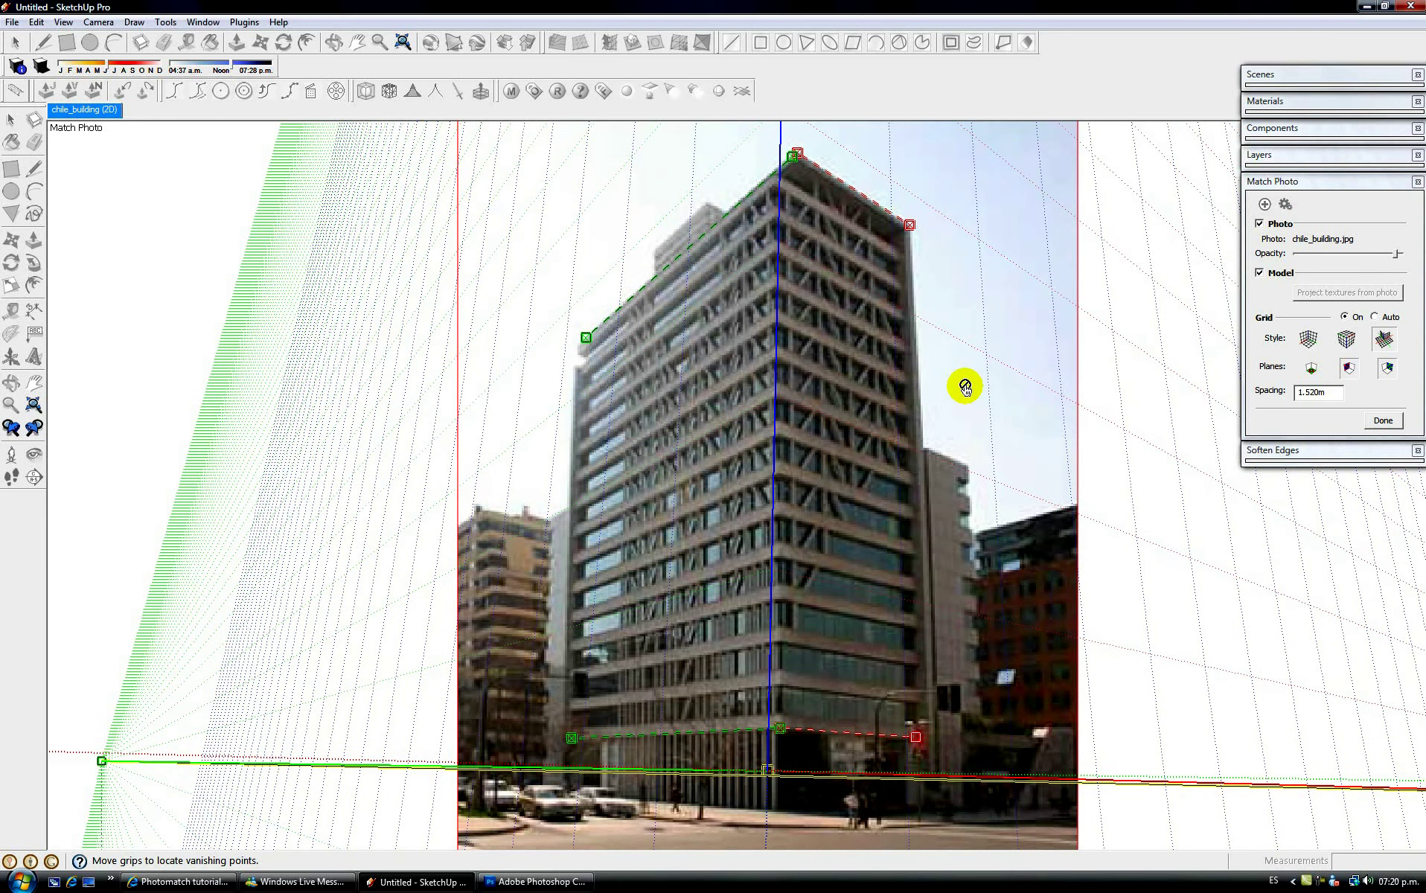
Step: Finish the photo match and trace the building's vertical corner edge with lines
click(1383, 420)
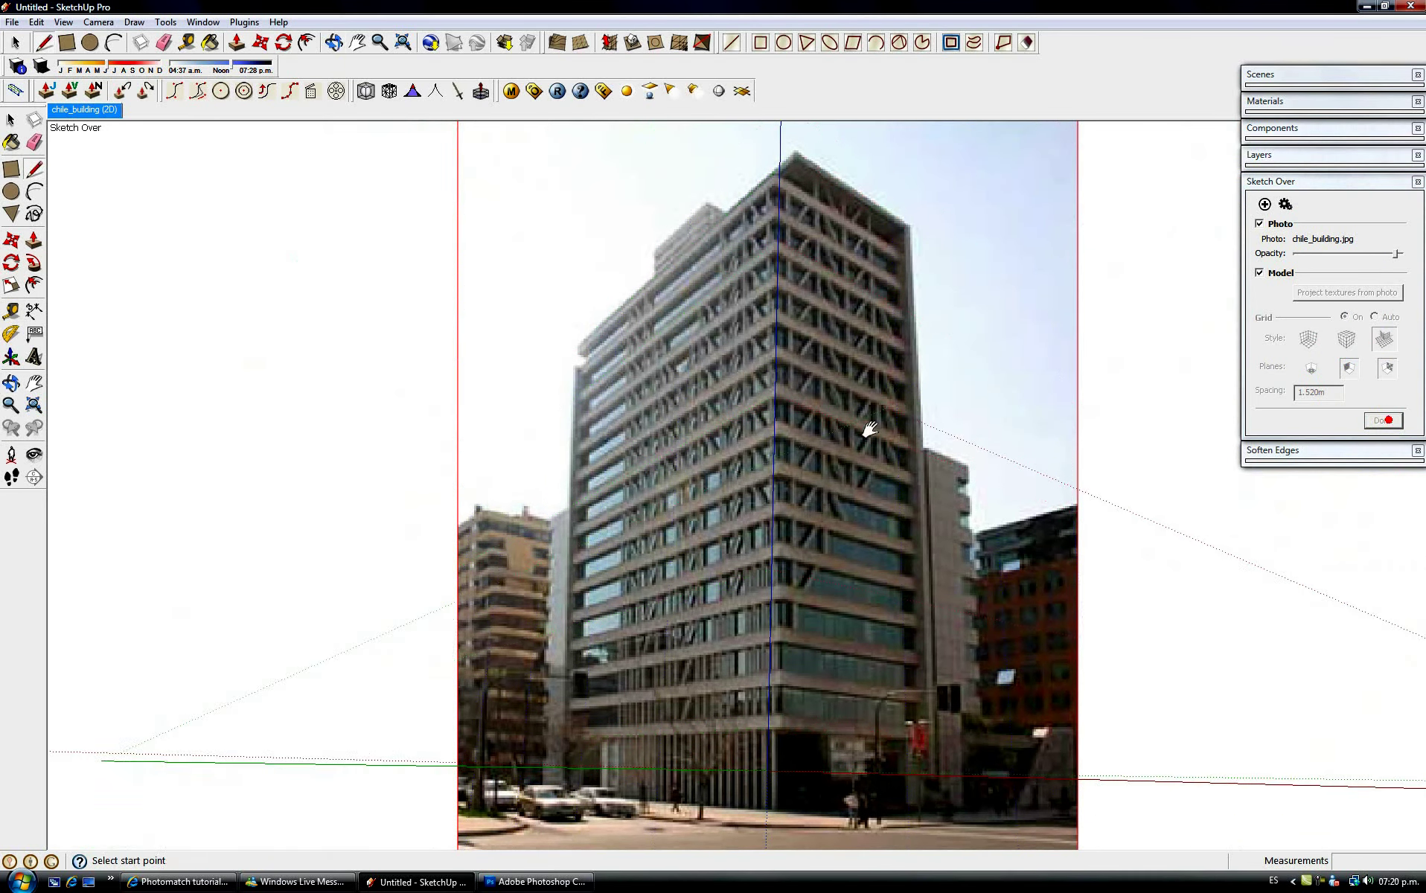
scroll(967, 212, up, 2)
key(l)
click(769, 278)
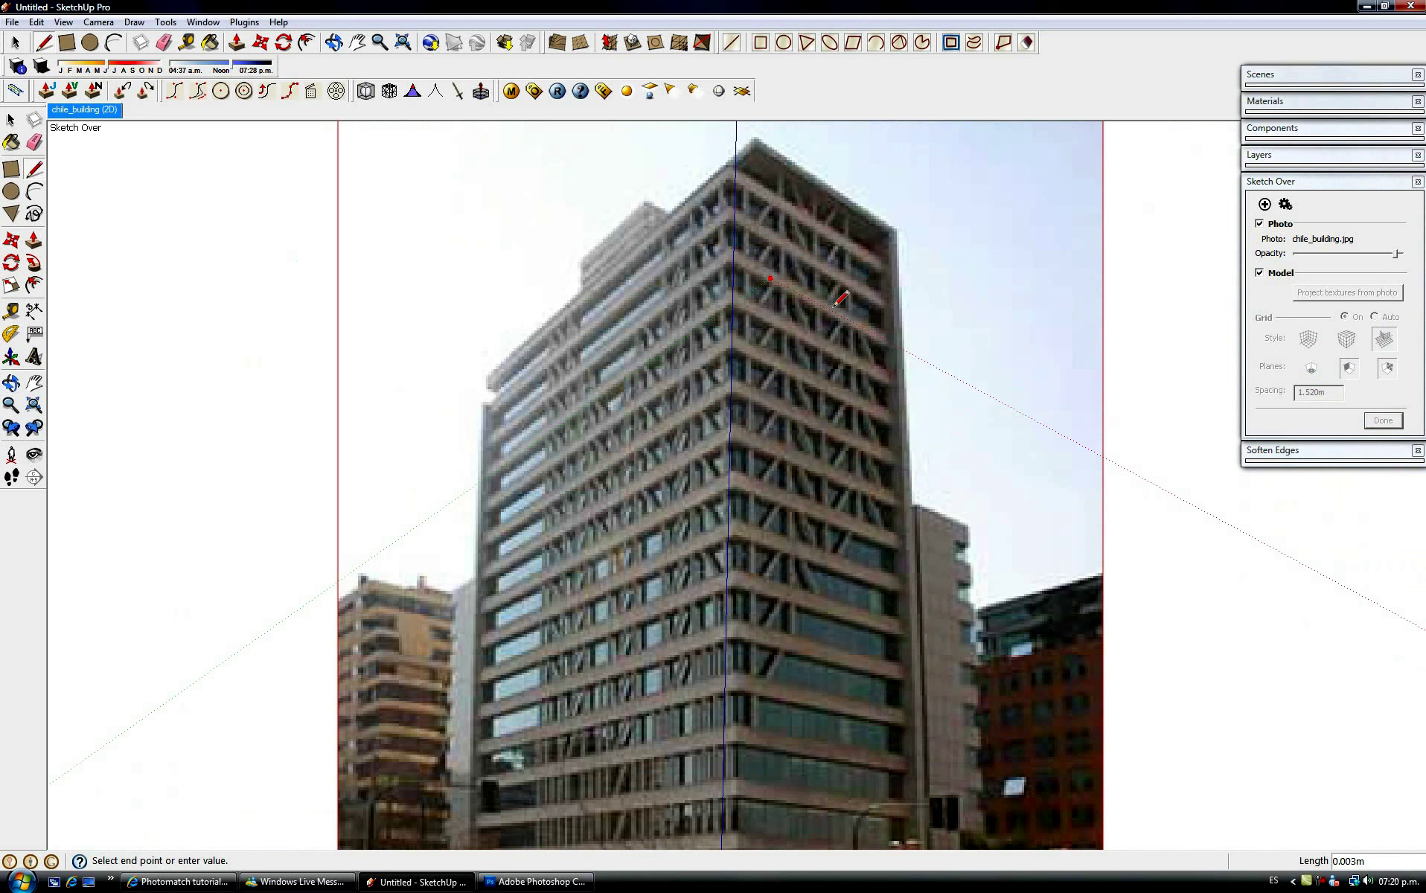
click(859, 325)
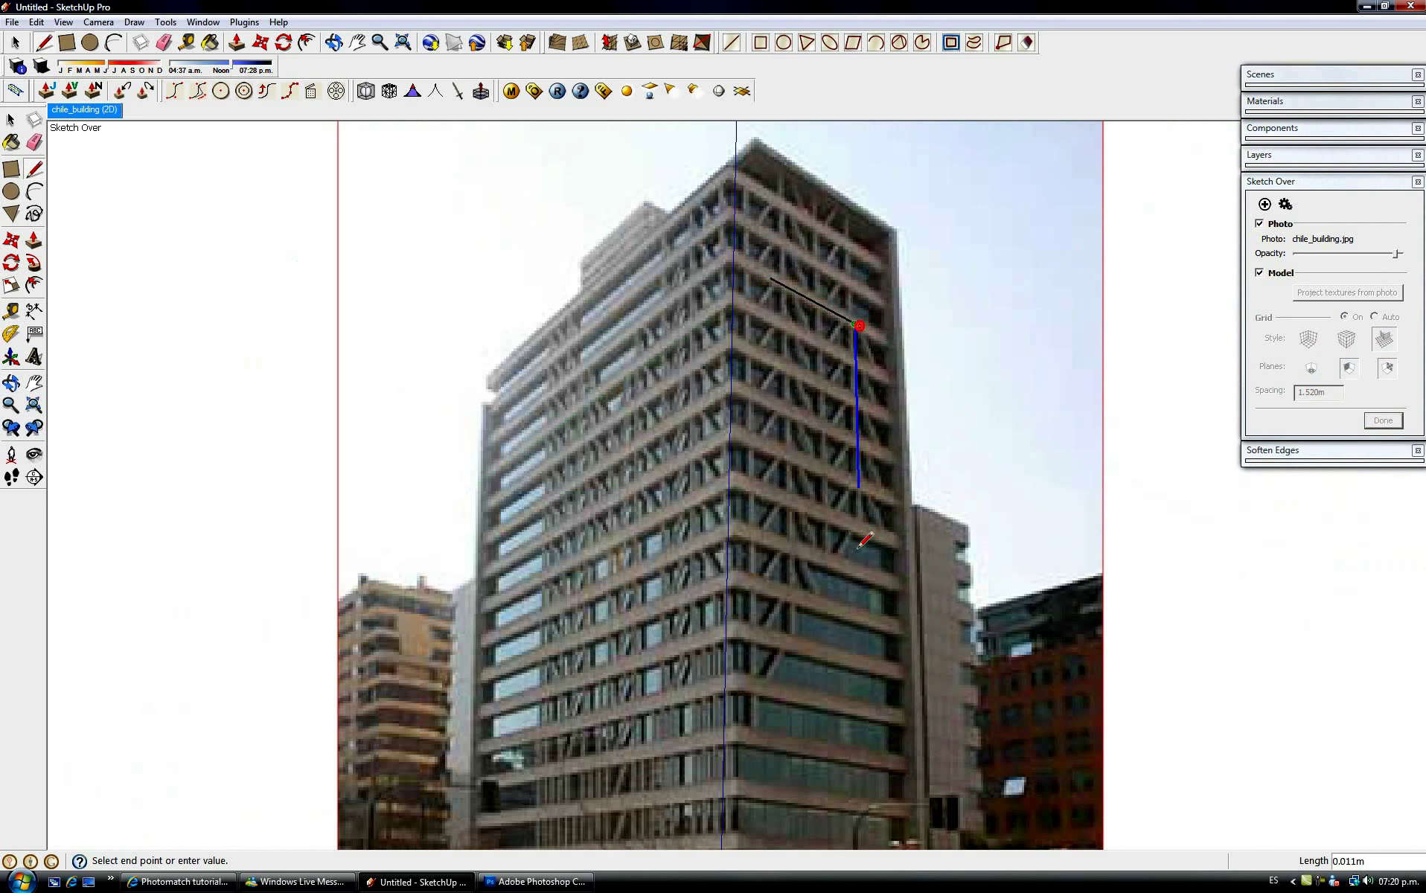
click(860, 650)
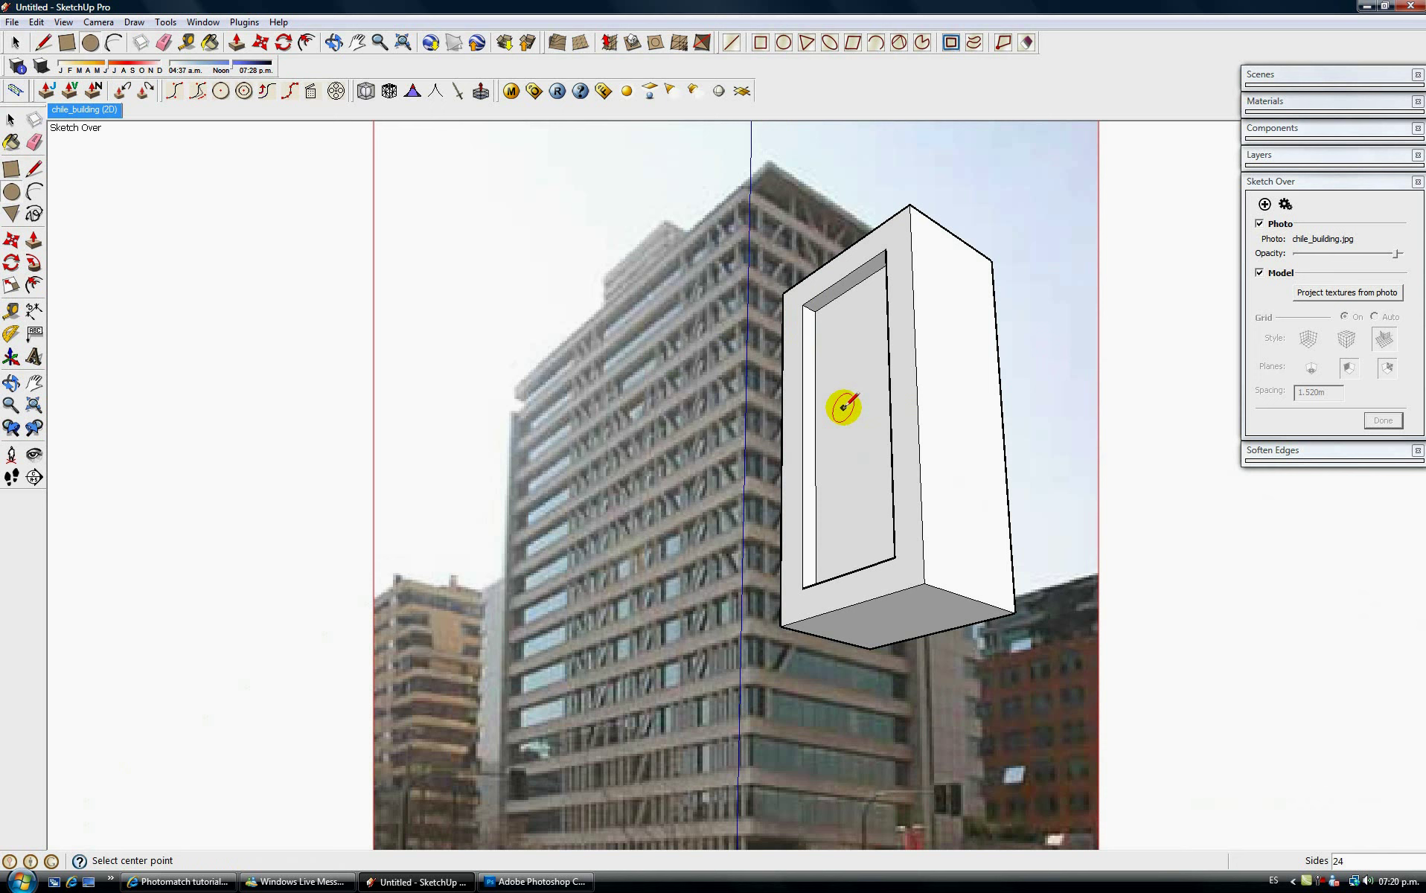
key(space)
Step: Draw a circle on the inset face and push it in as a shallow recess
key(p)
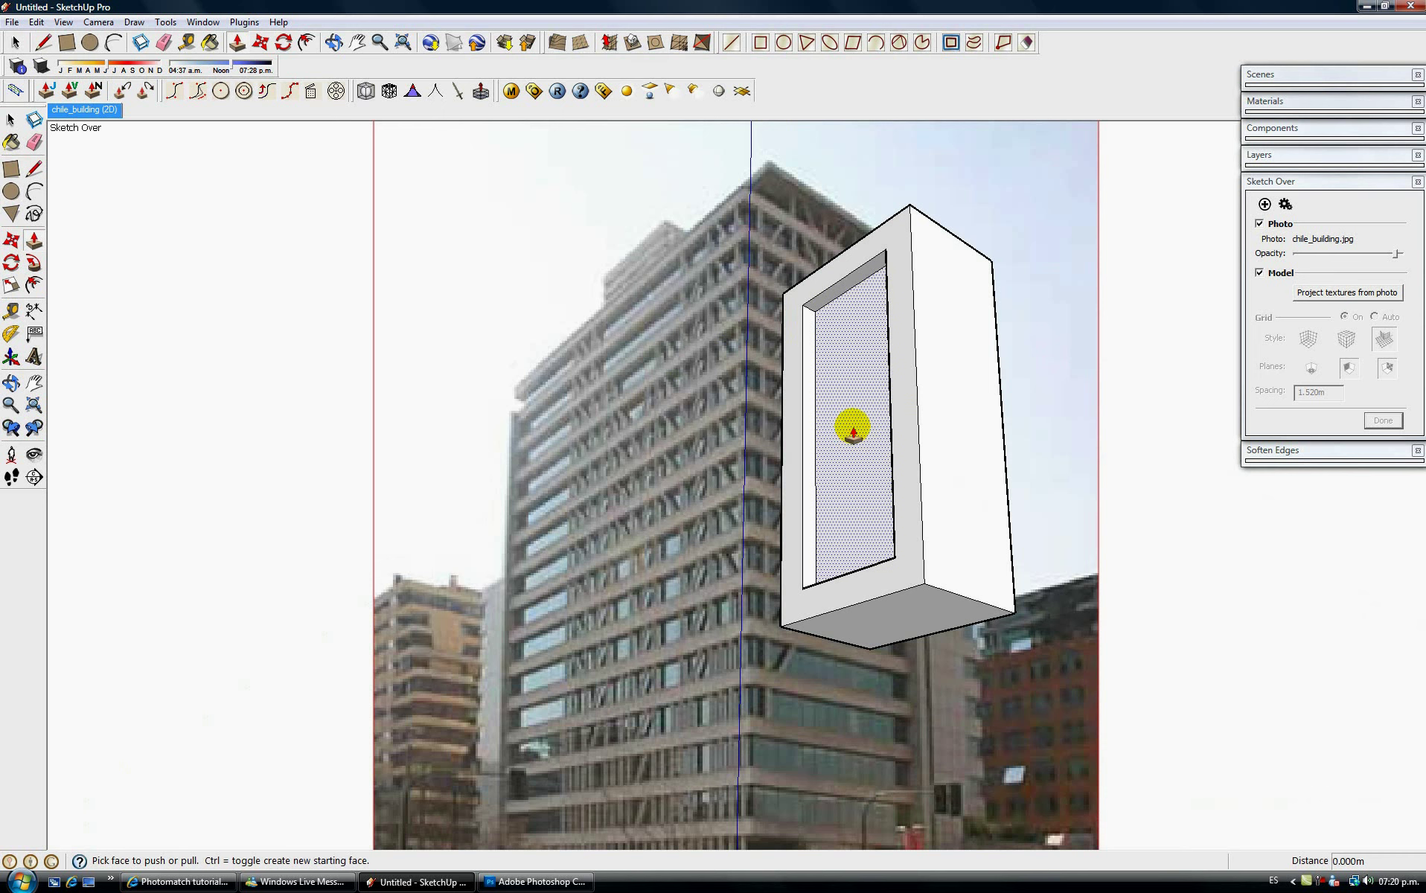
key(c)
click(852, 421)
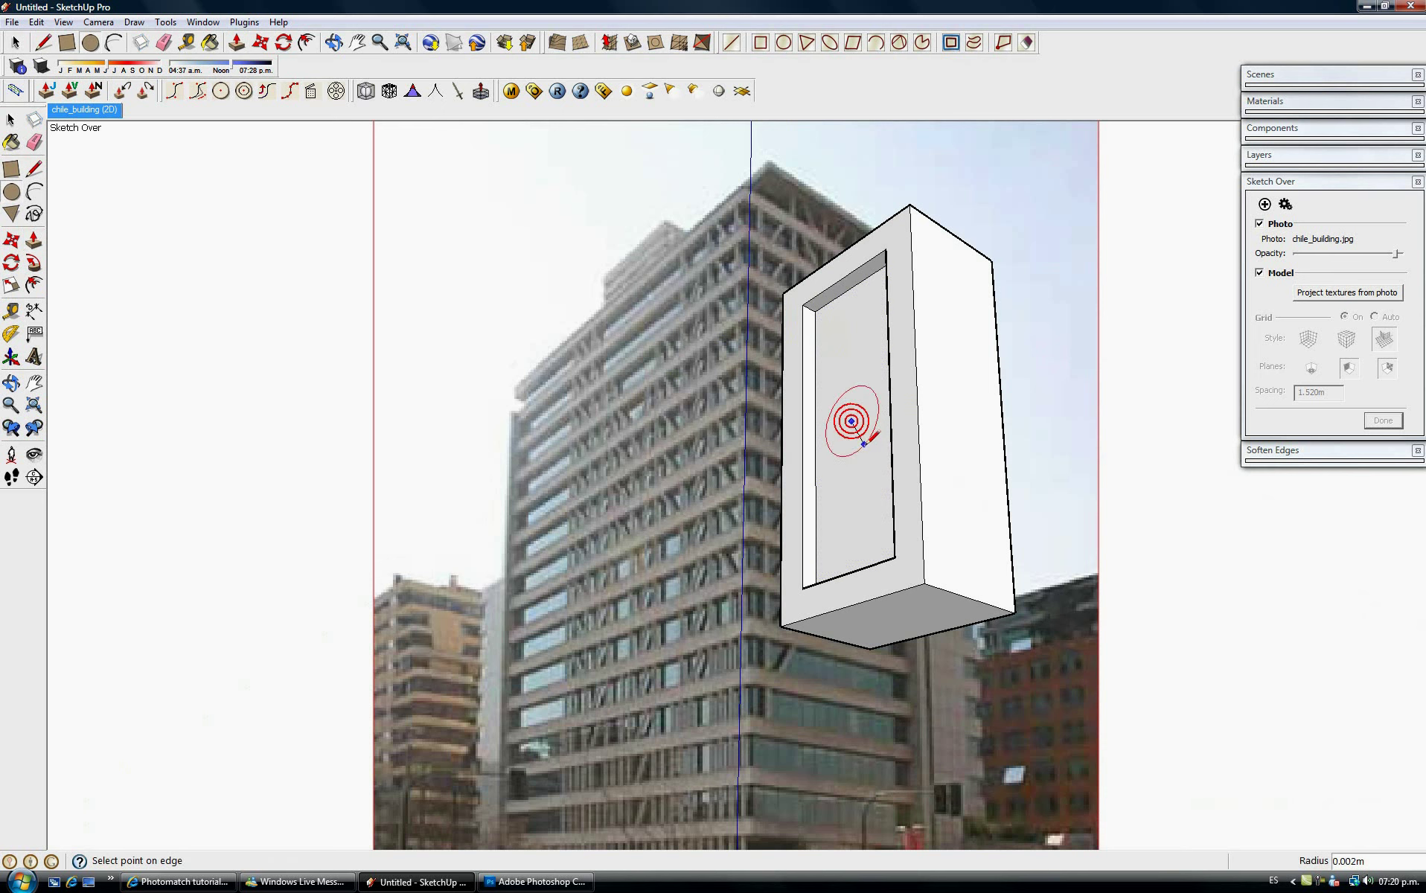
click(875, 443)
key(space)
key(p)
drag(851, 425, 917, 470)
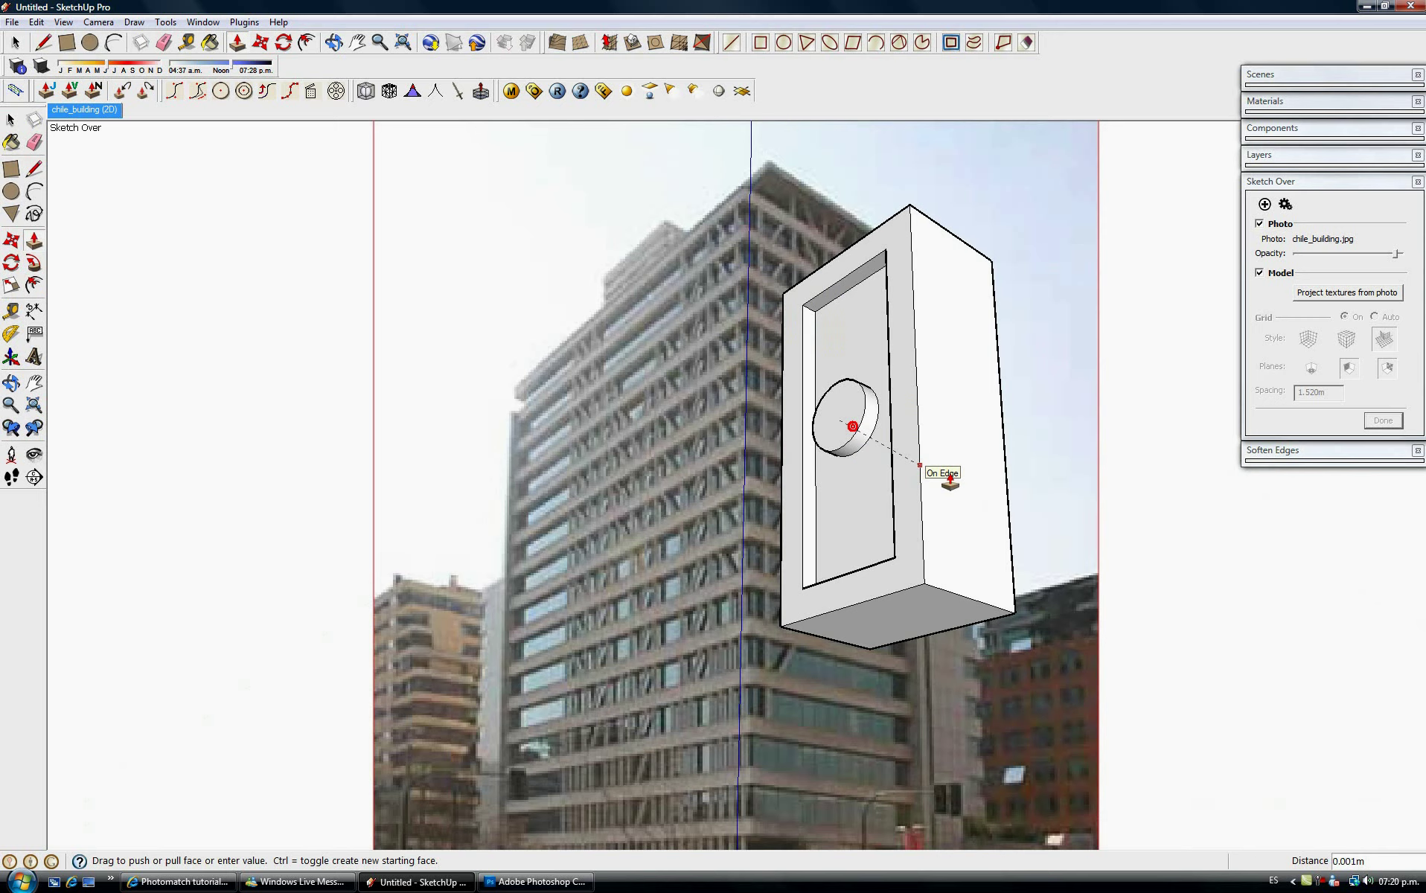
click(996, 509)
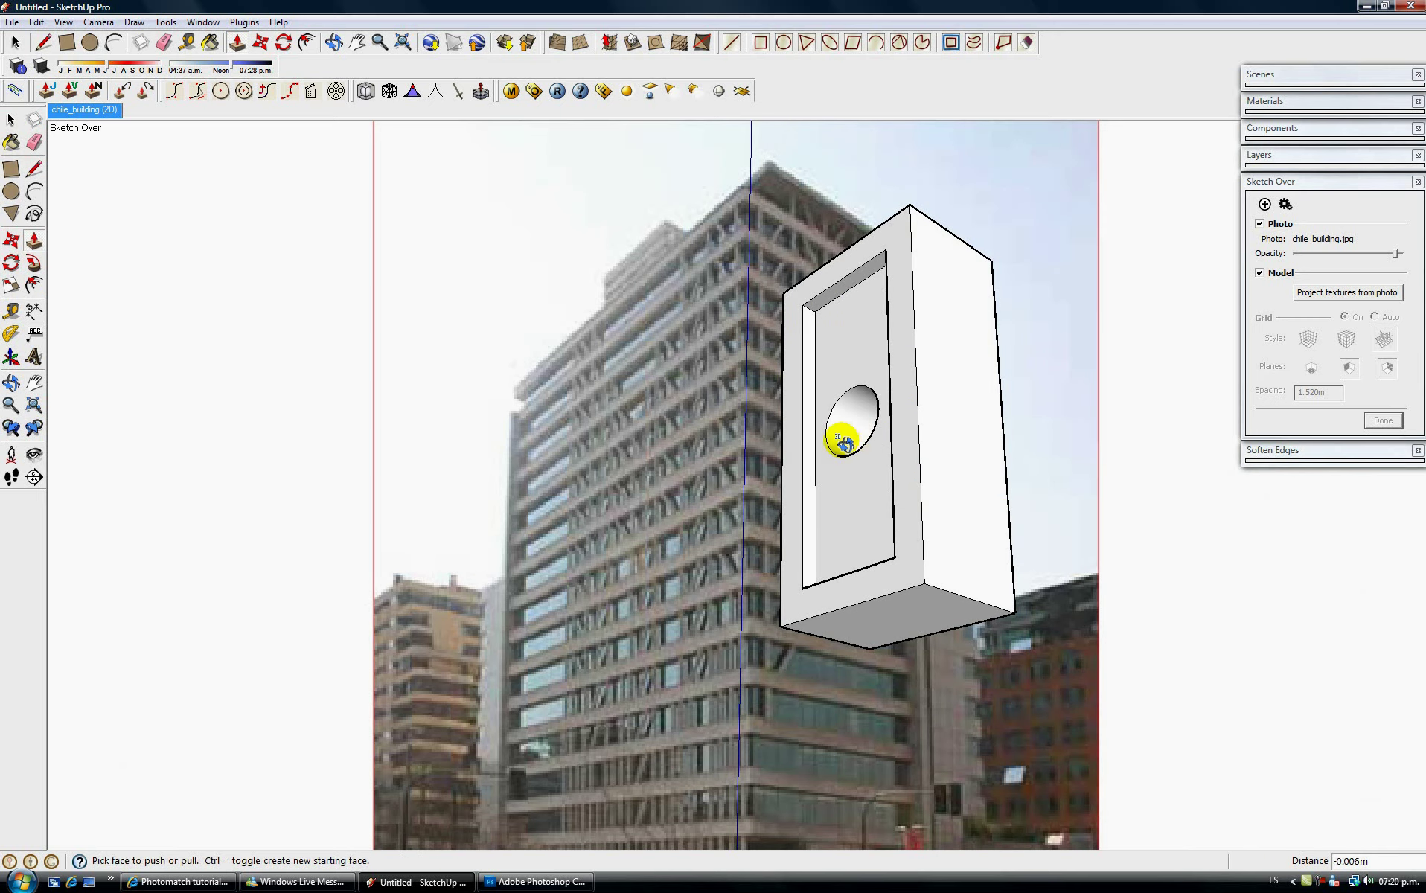
middle_drag(838, 437, 372, 264)
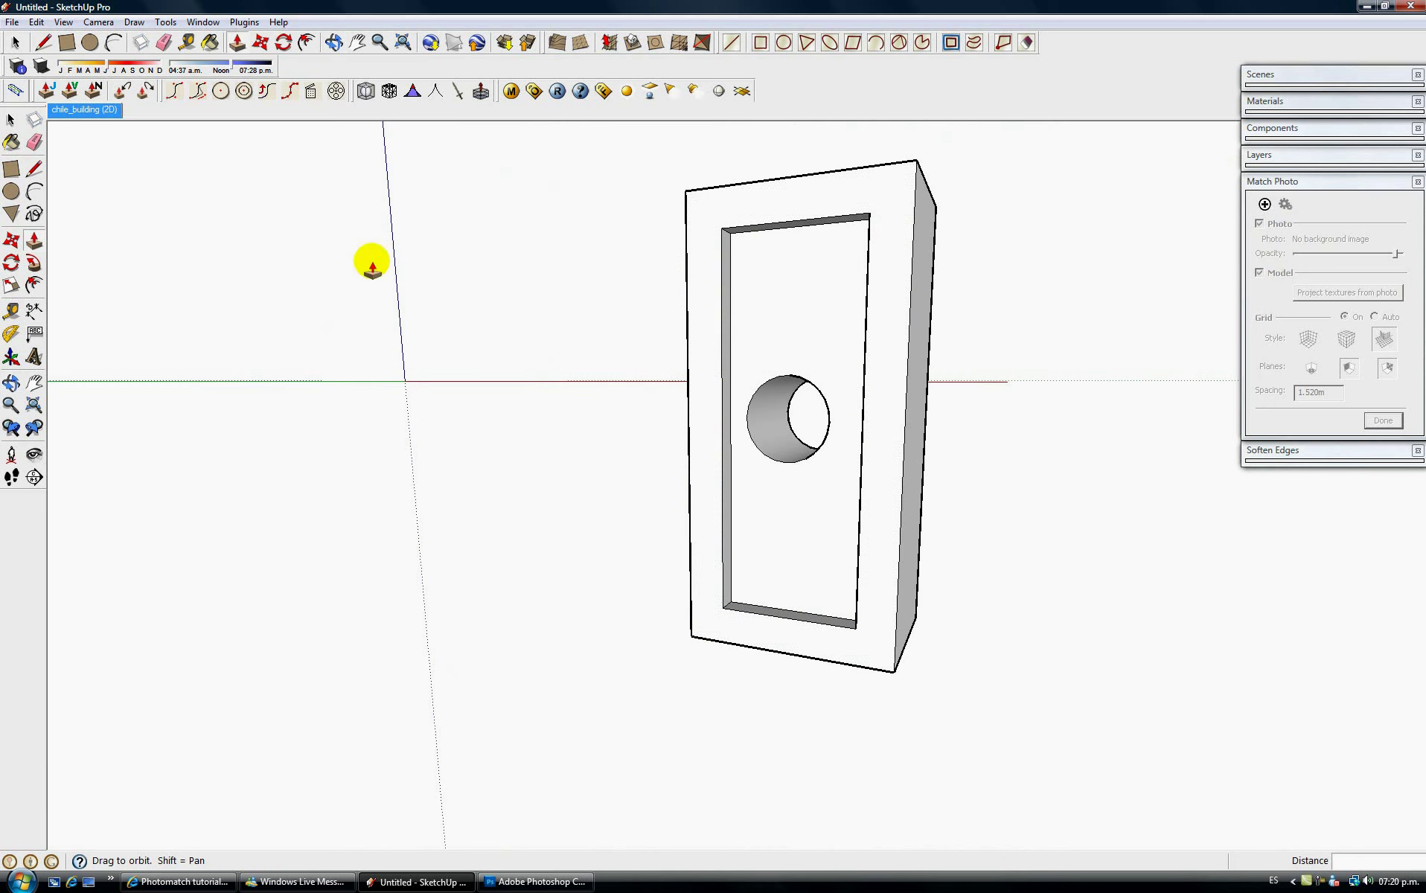
click(99, 109)
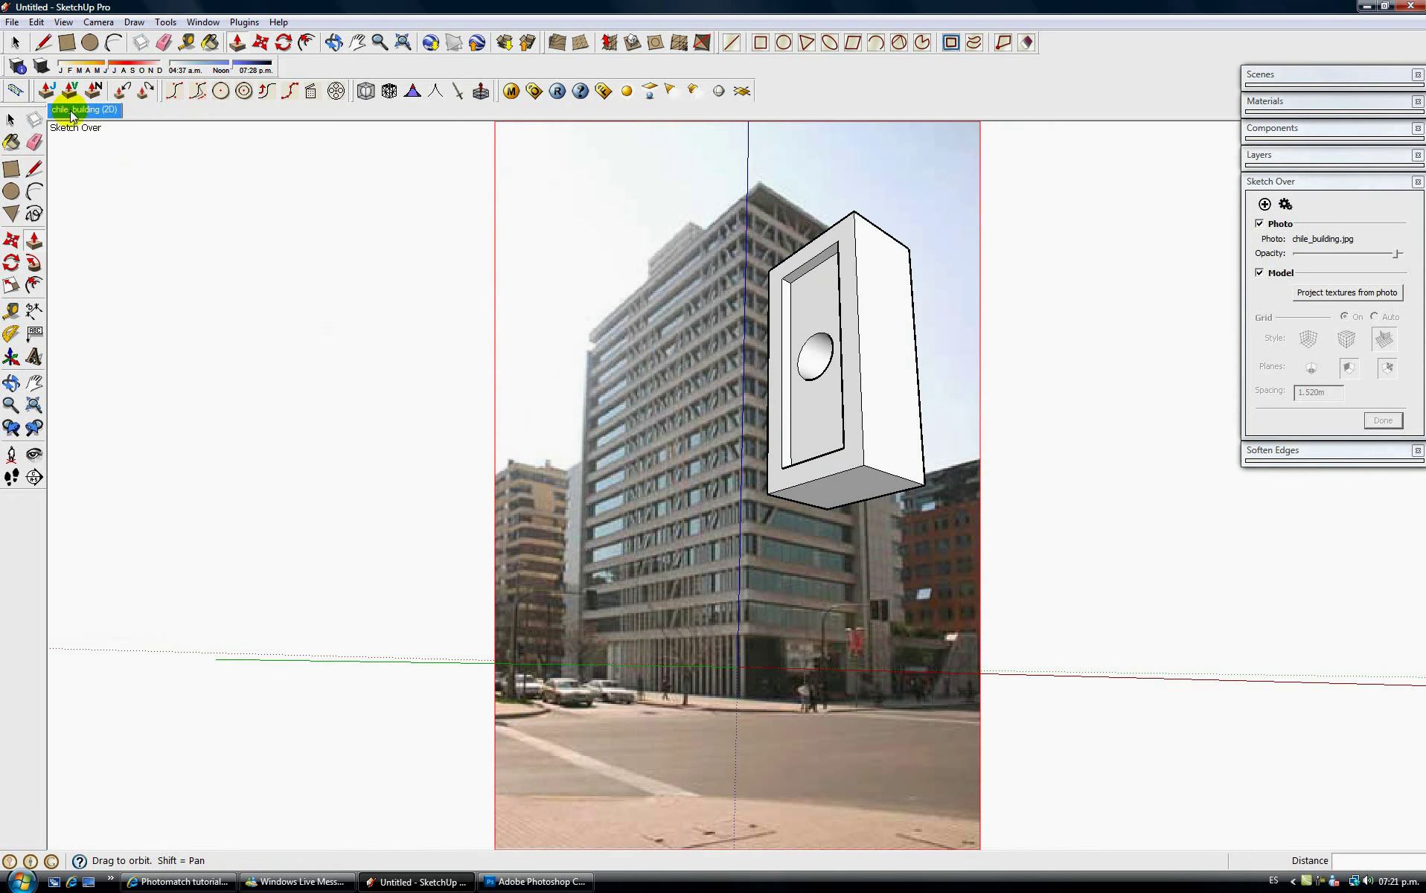
Step: Toggle the model off and on, then paint the box with Stone_Flagstone_Ashlar
click(1260, 272)
click(1260, 272)
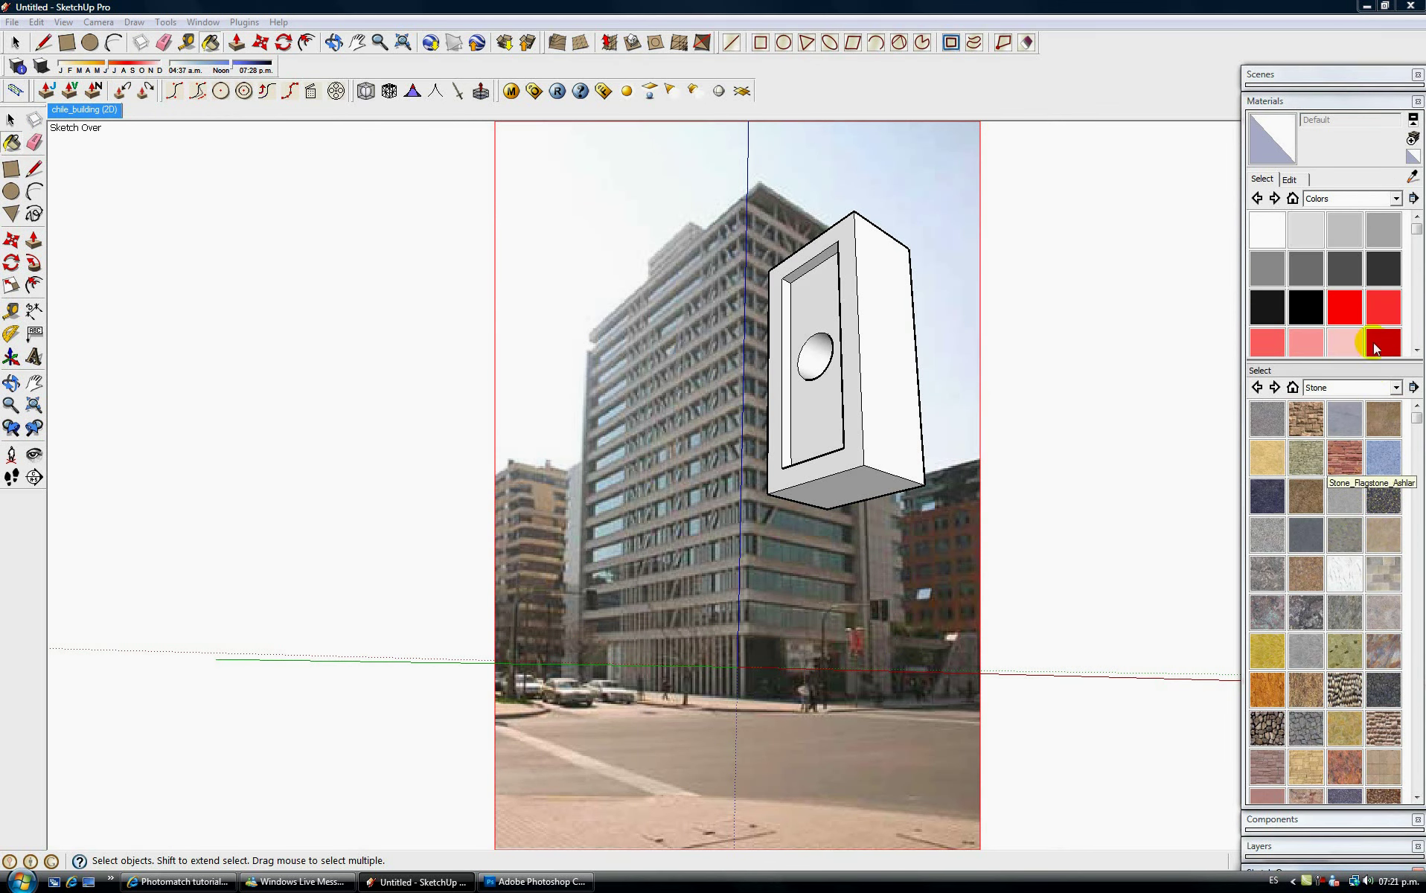
click(1345, 457)
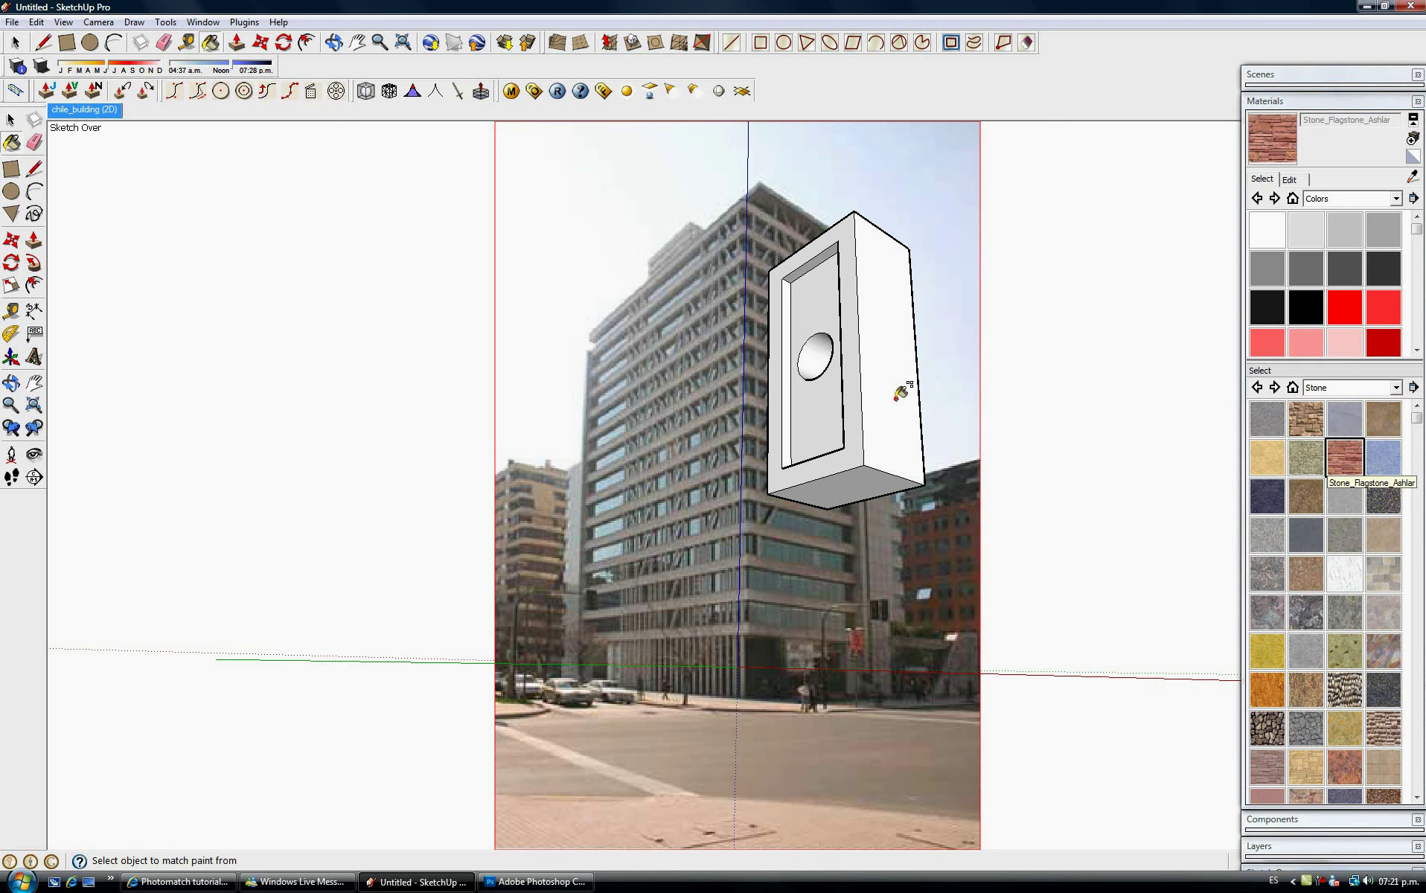
click(896, 399)
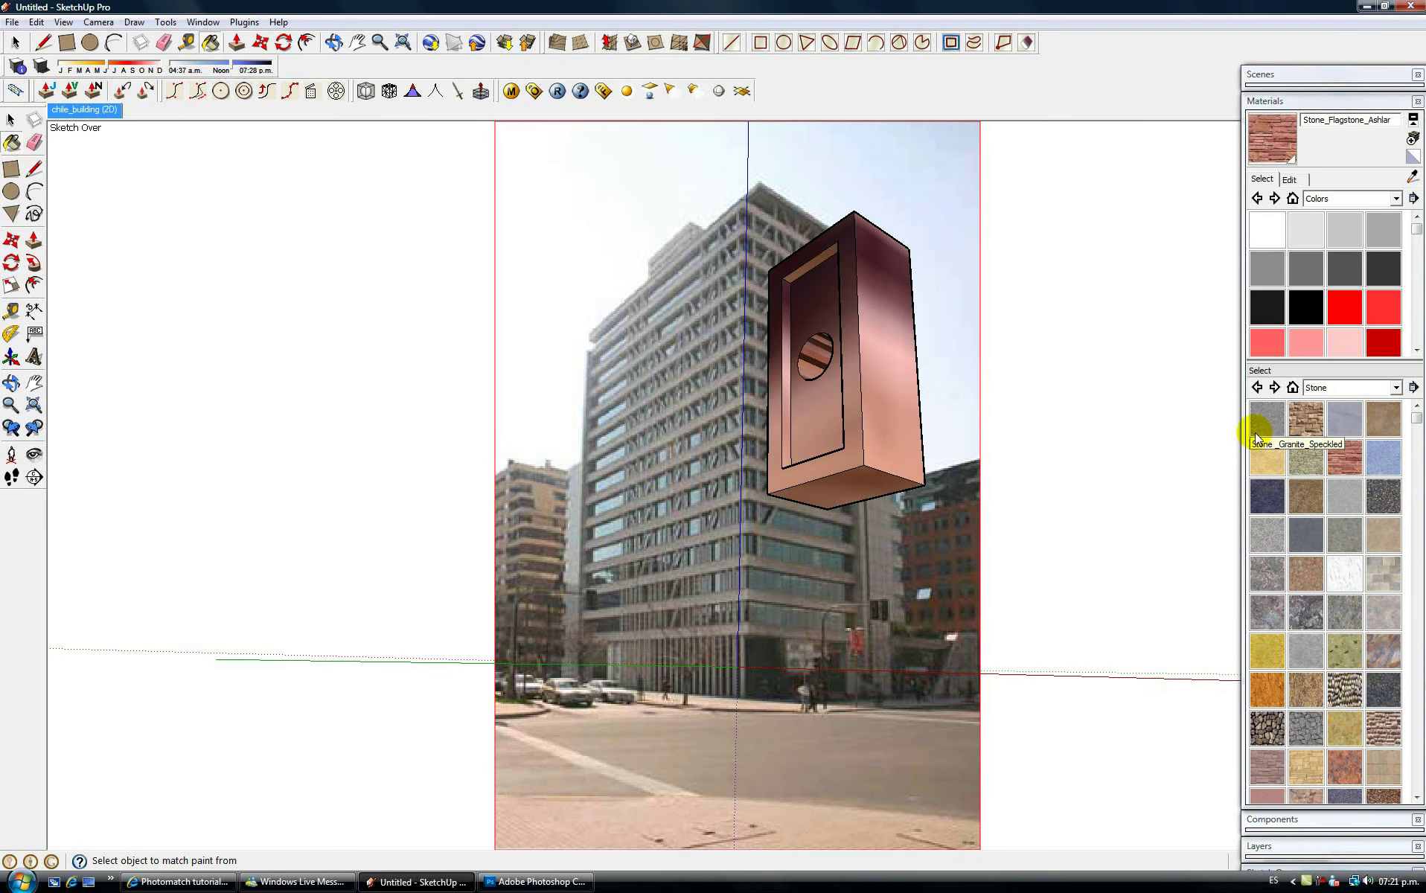
Step: Measure a box edge with Tape Measure, enter its real length, and confirm resizing the model
scroll(881, 453, up, 2)
key(t)
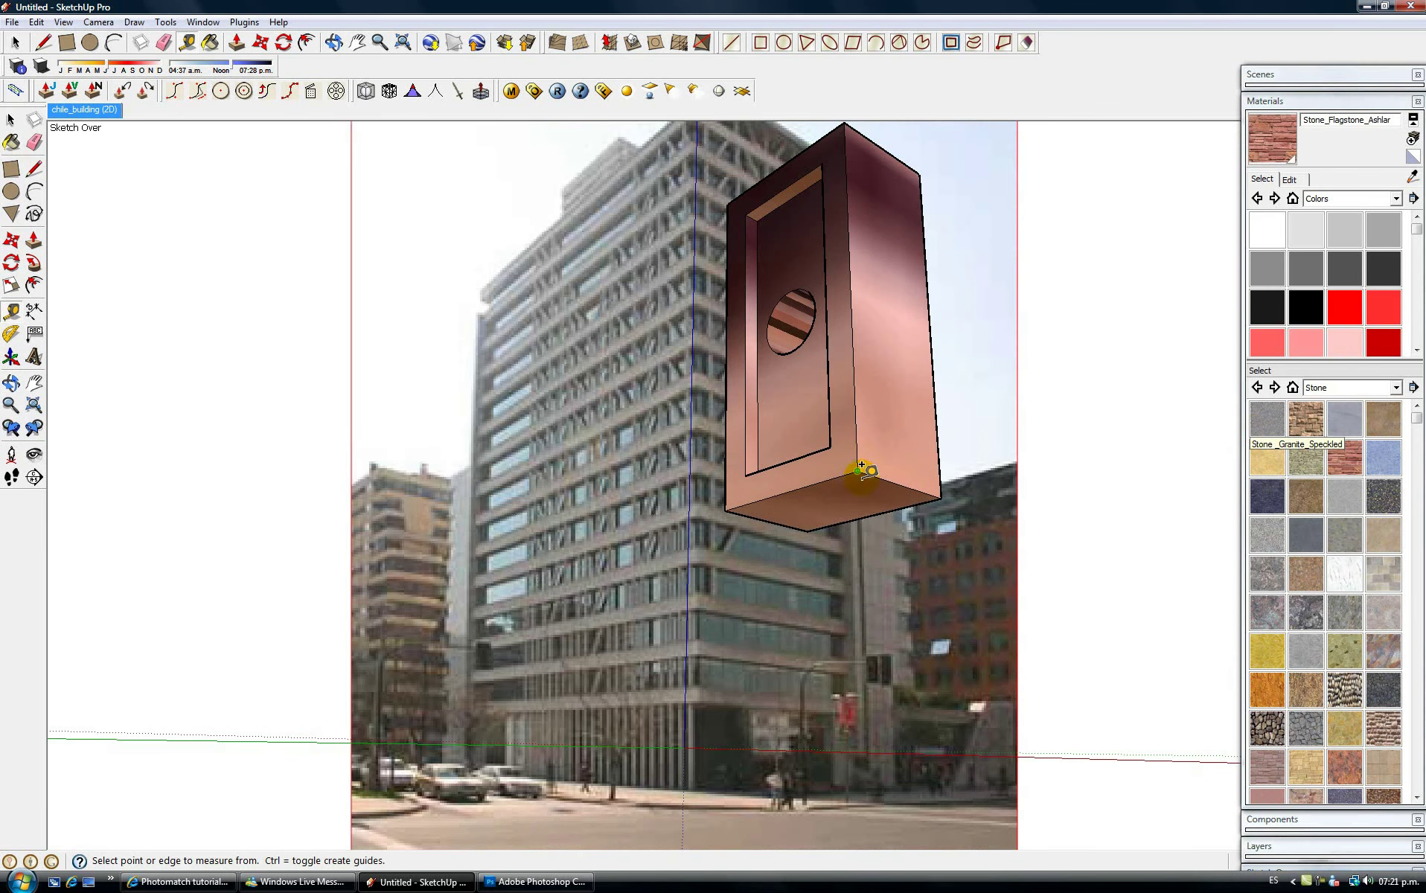
click(941, 485)
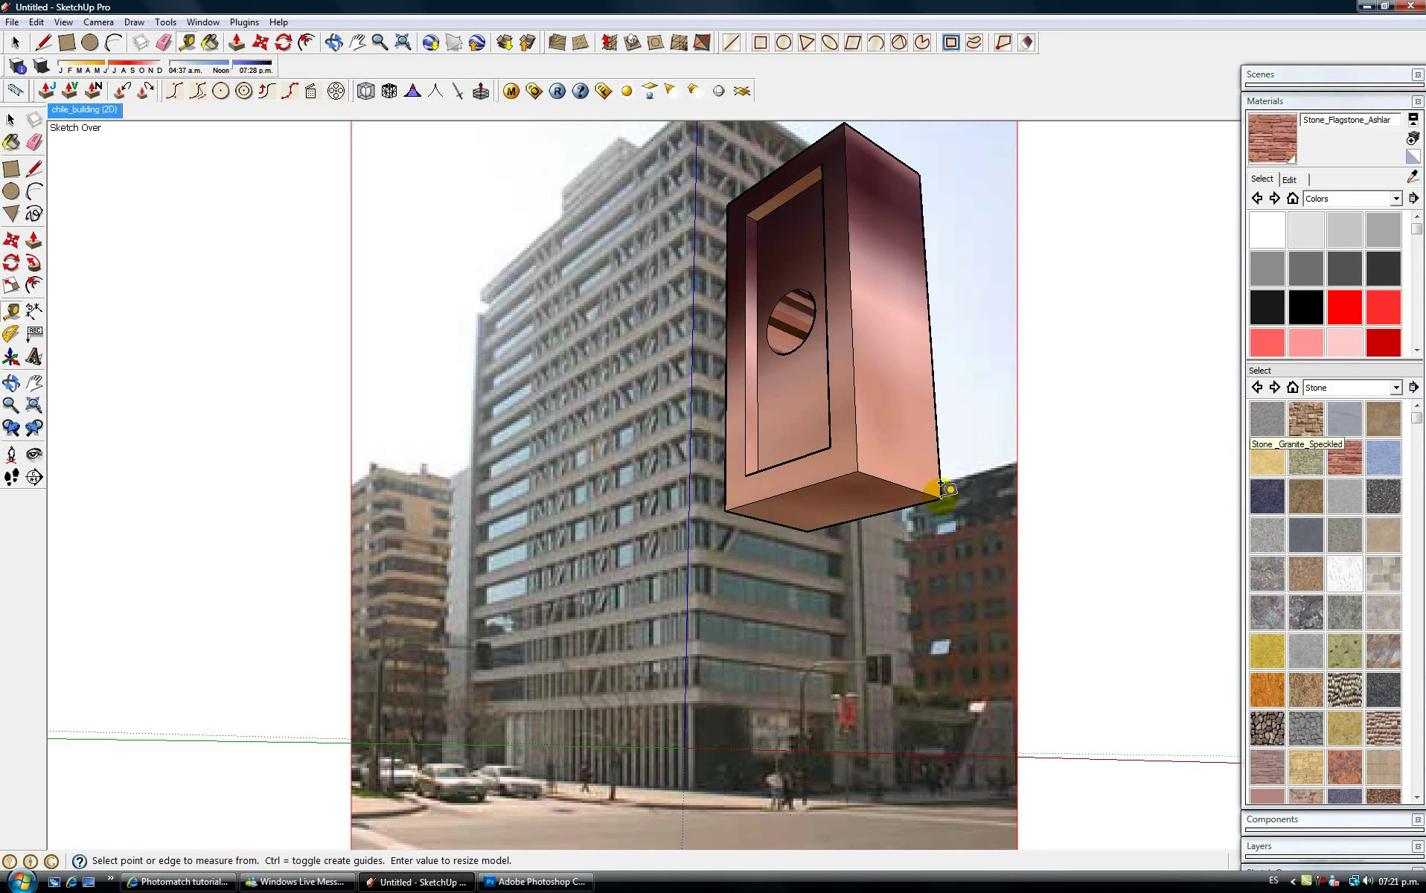
key(Return)
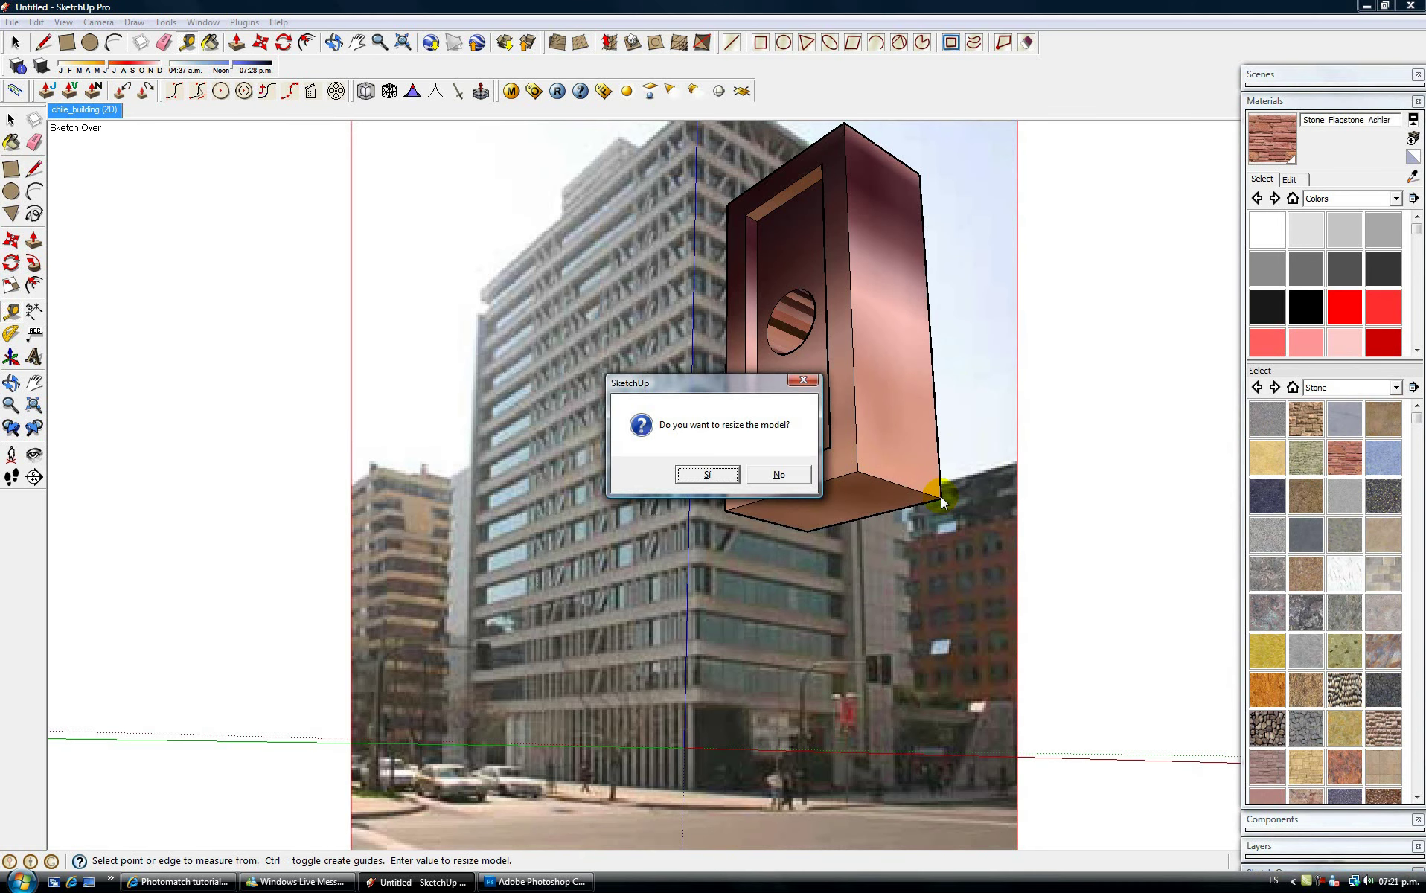
key(Return)
key(space)
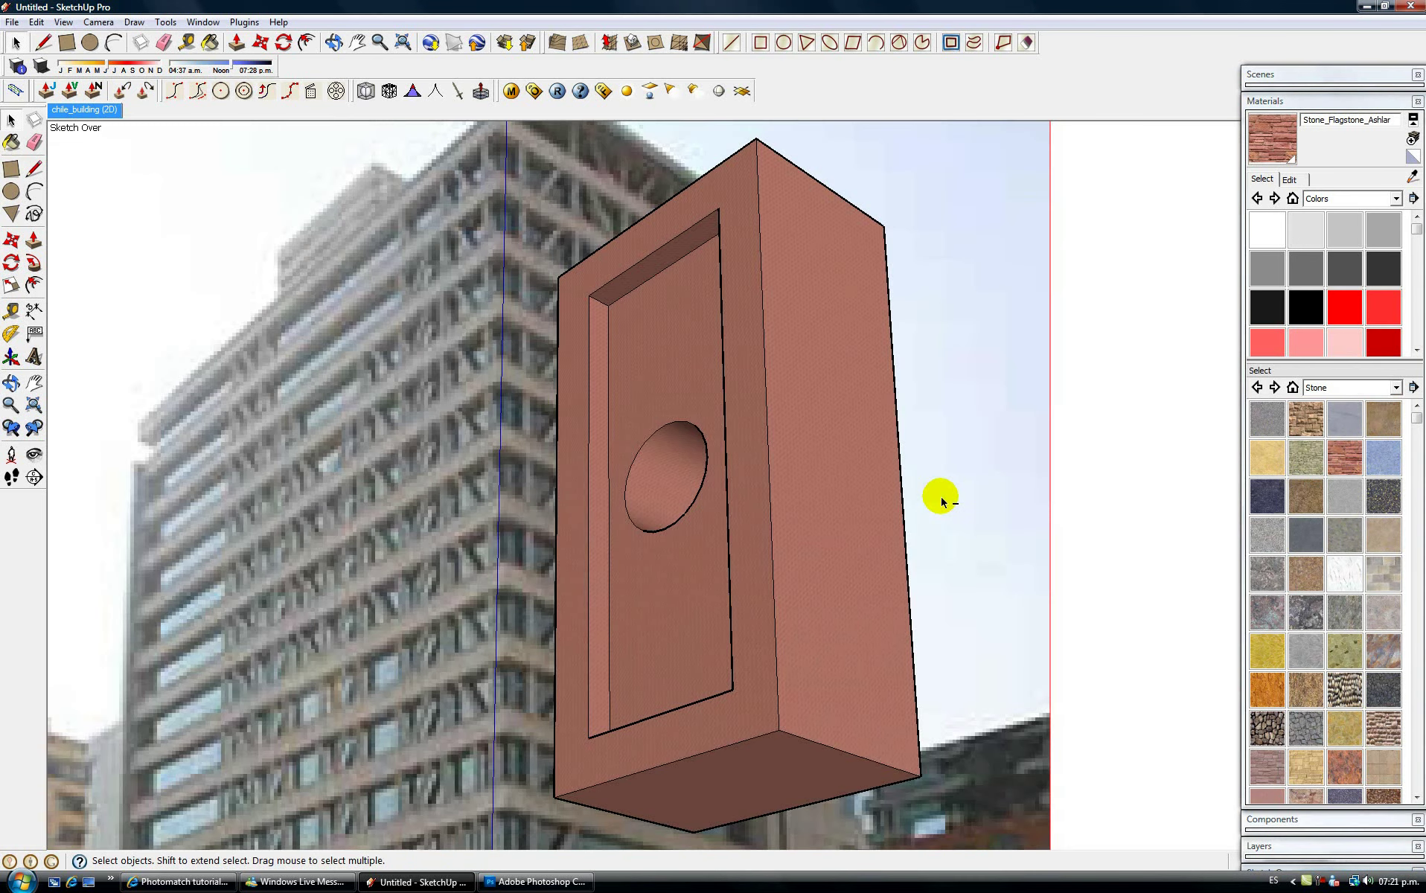
scroll(821, 468, down, 5)
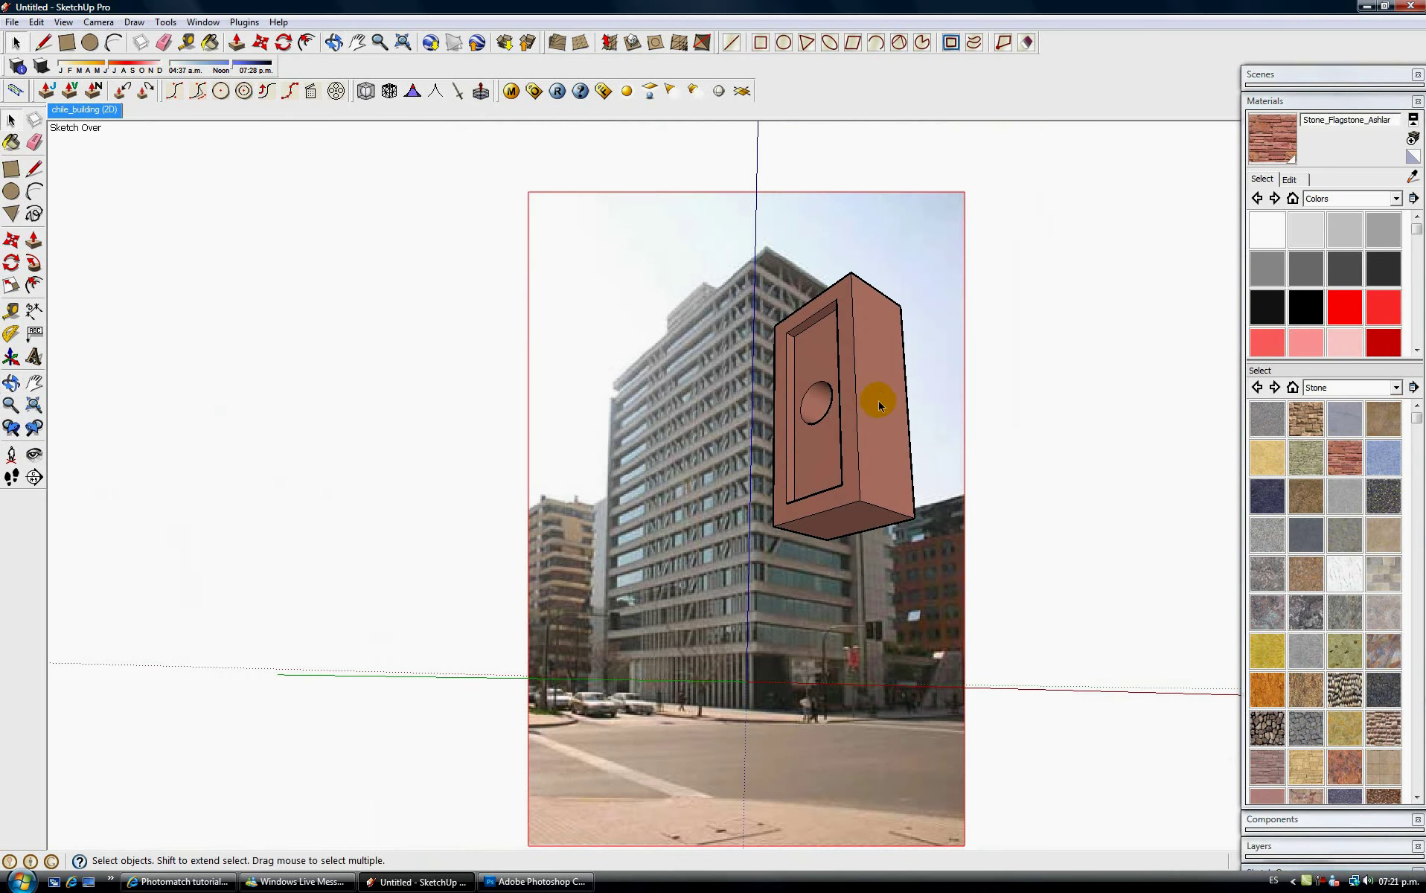
Step: Turn on shadows, shift the date toward spring and adjust the time of day
click(1322, 104)
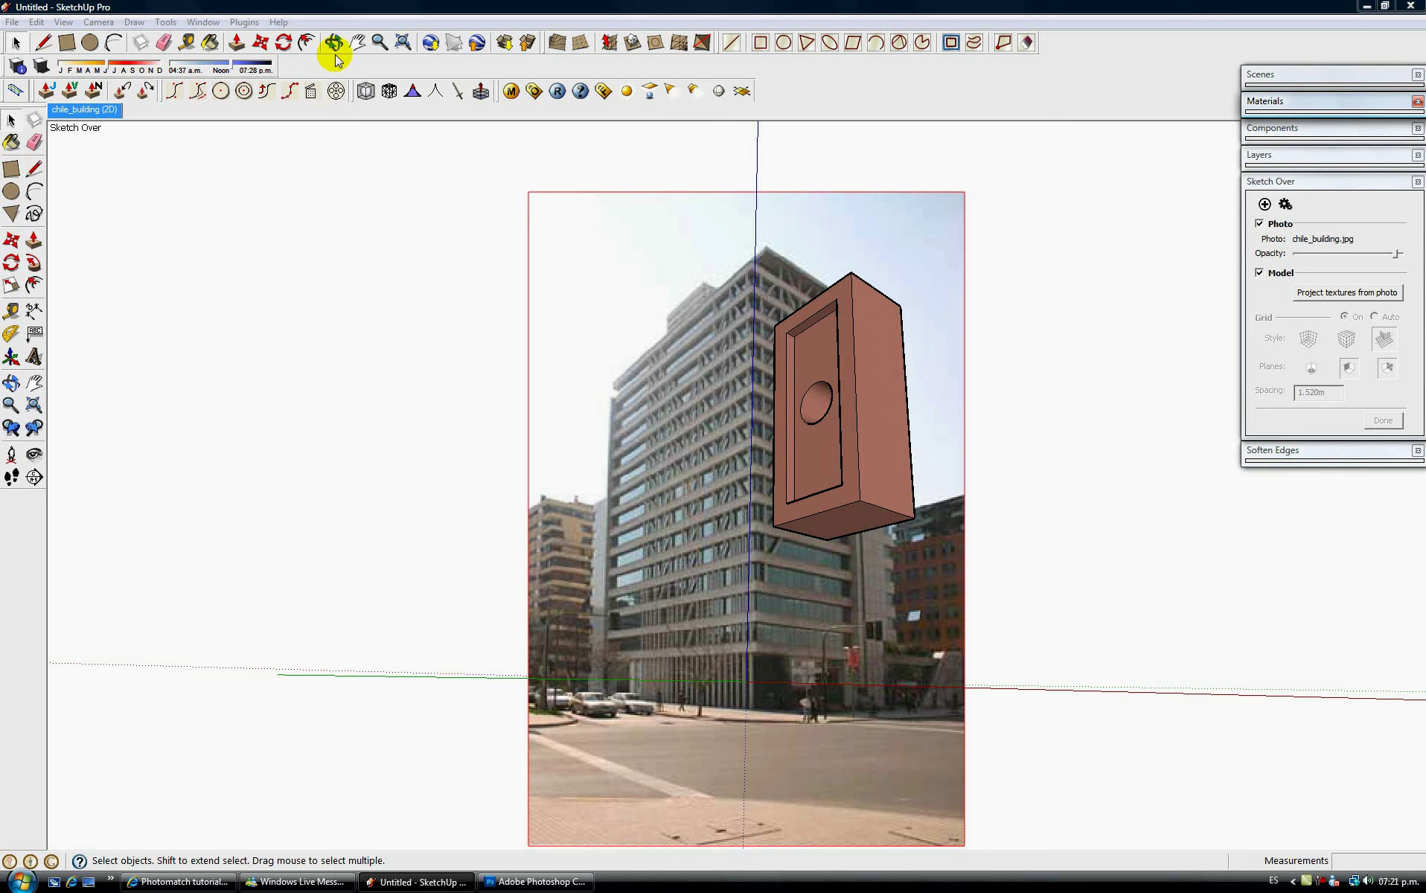
click(41, 65)
drag(62, 74, 103, 69)
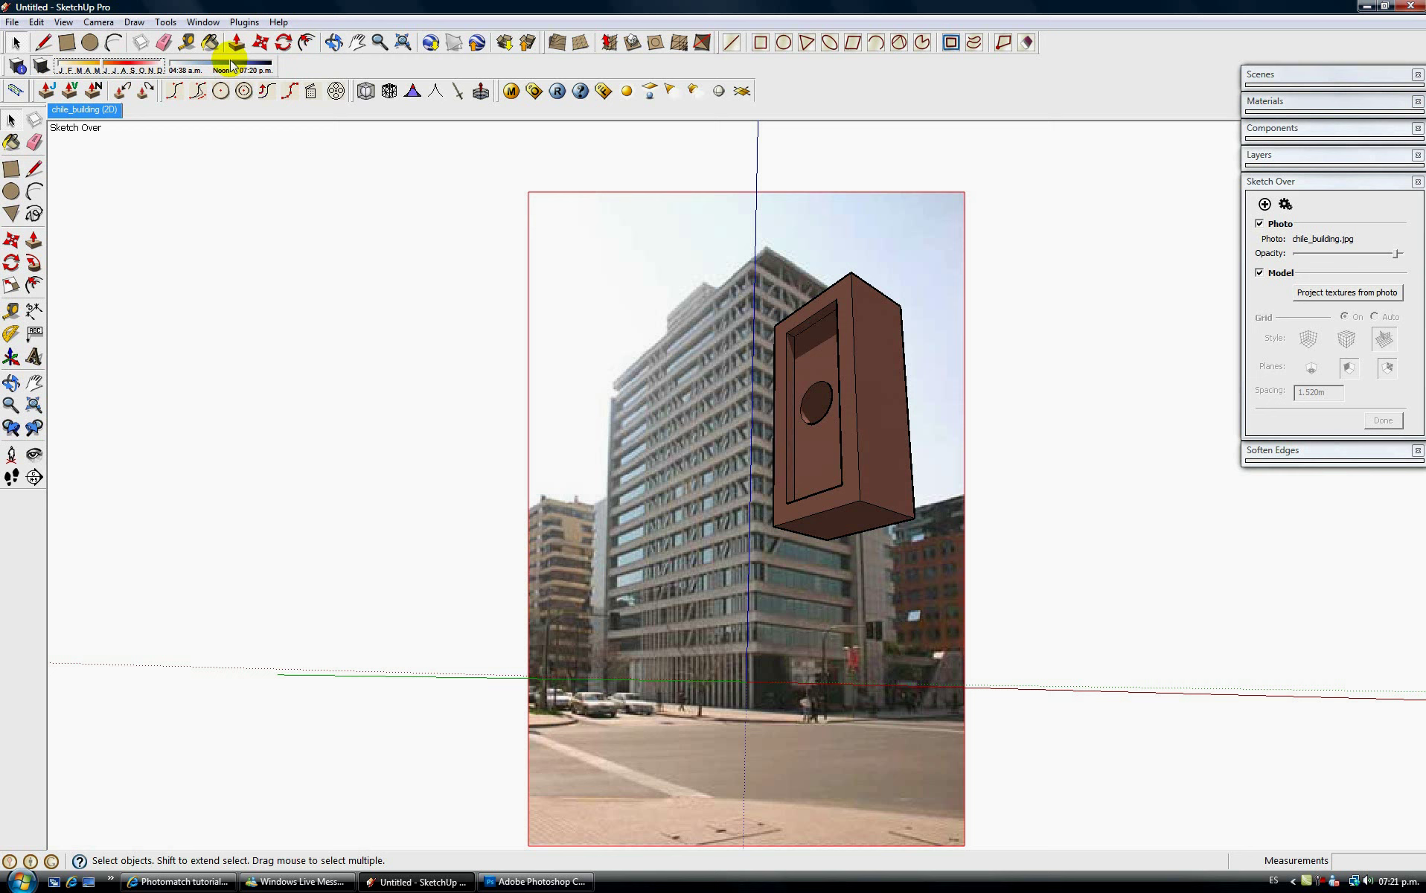
drag(227, 63, 236, 68)
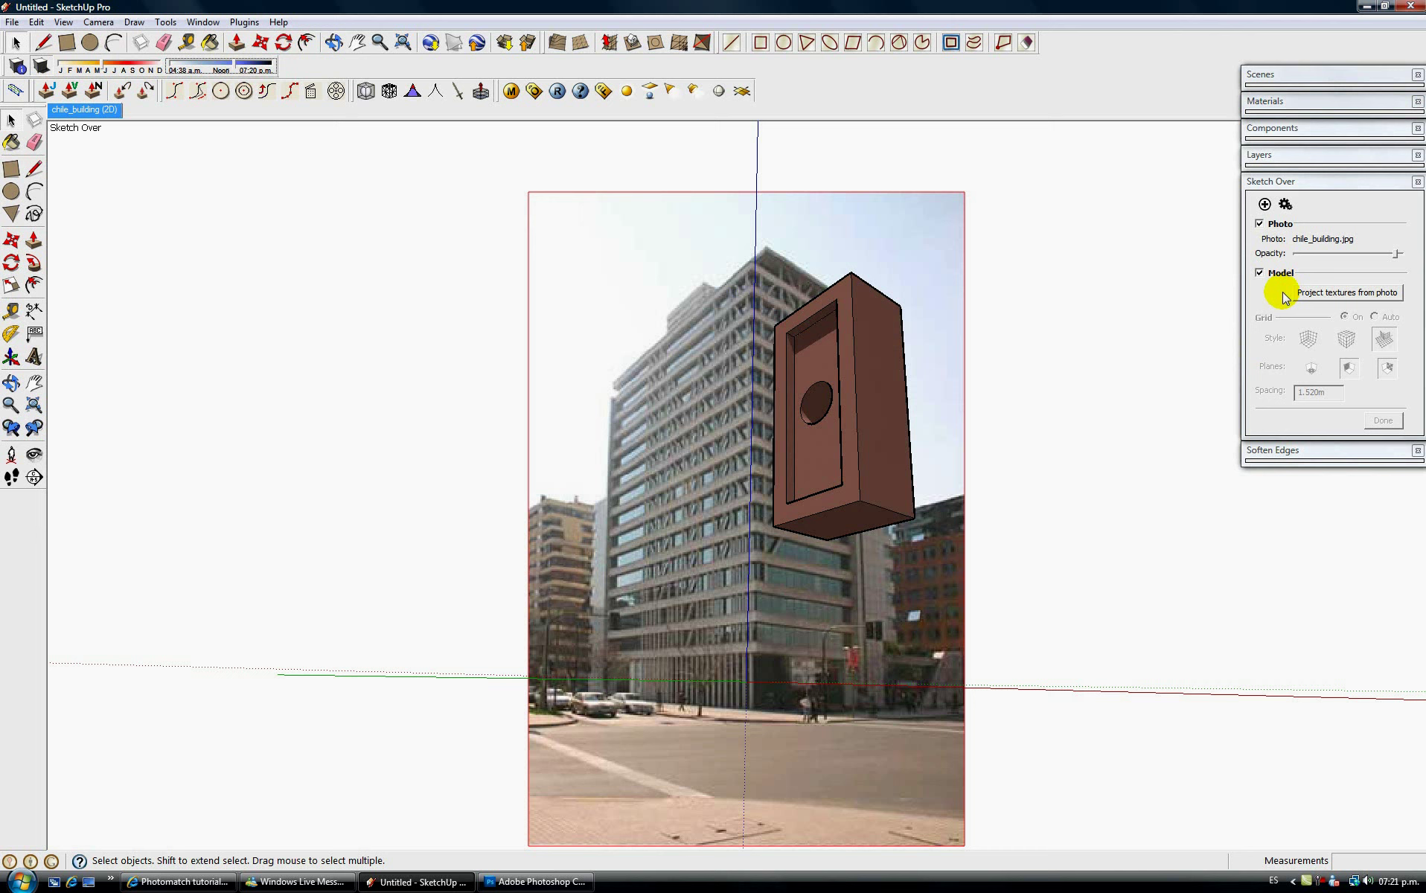
click(1304, 184)
click(1304, 186)
click(1303, 186)
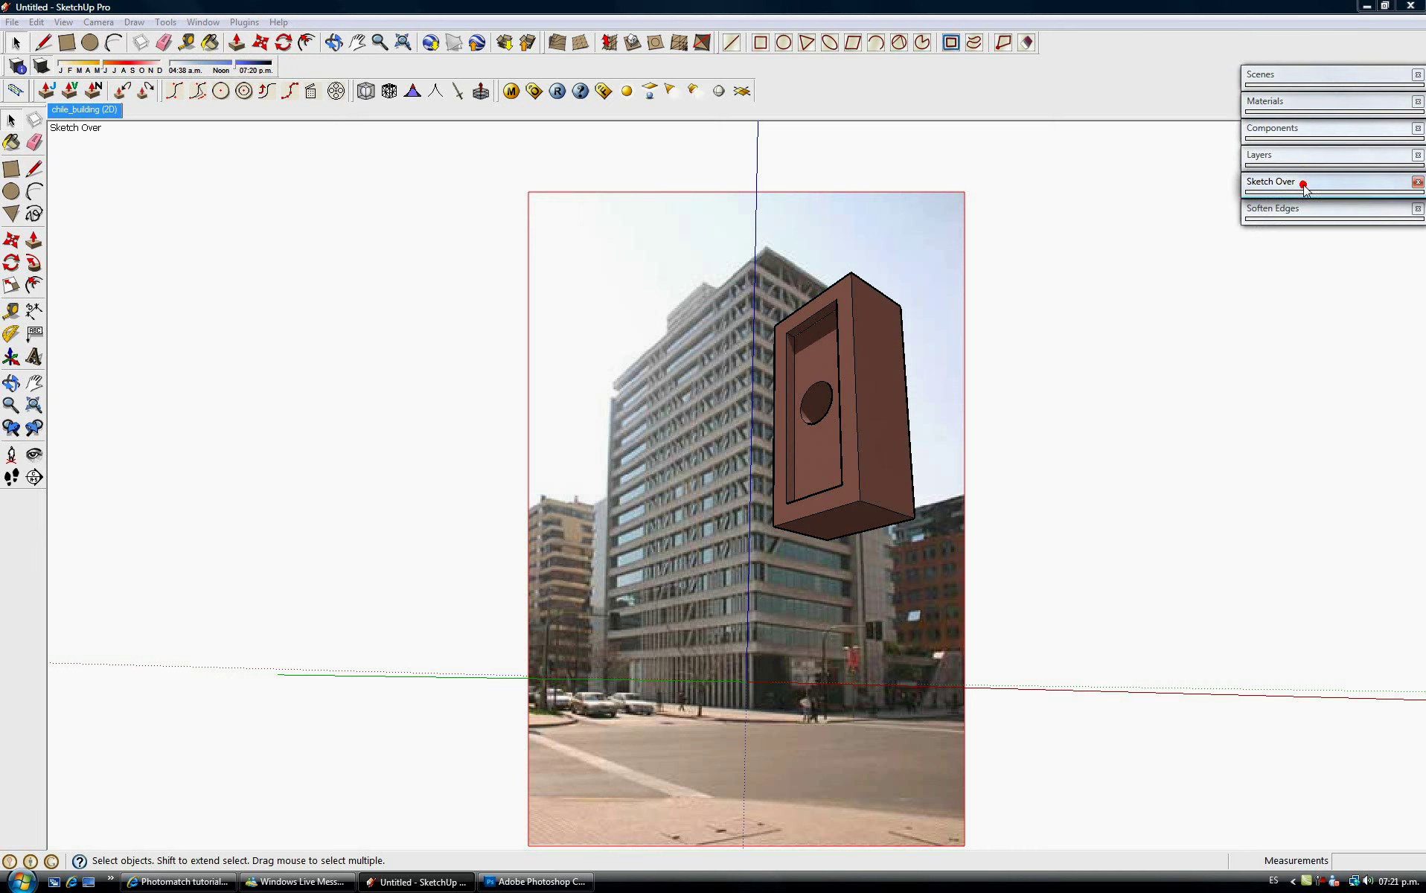
Step: Change the V-Ray Camera zoom factor in the render options, then close the dialog
click(536, 98)
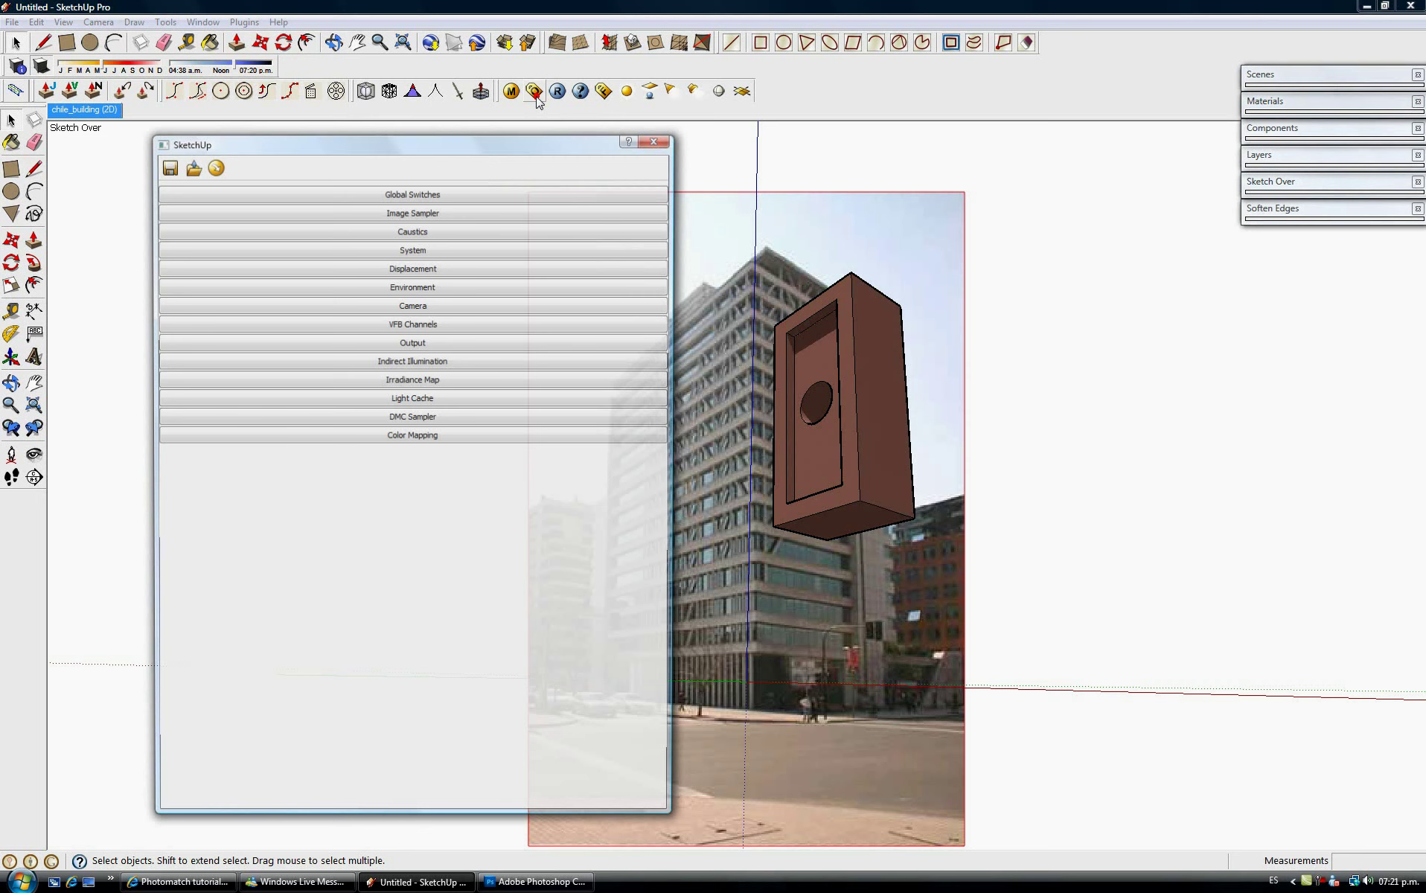
click(440, 343)
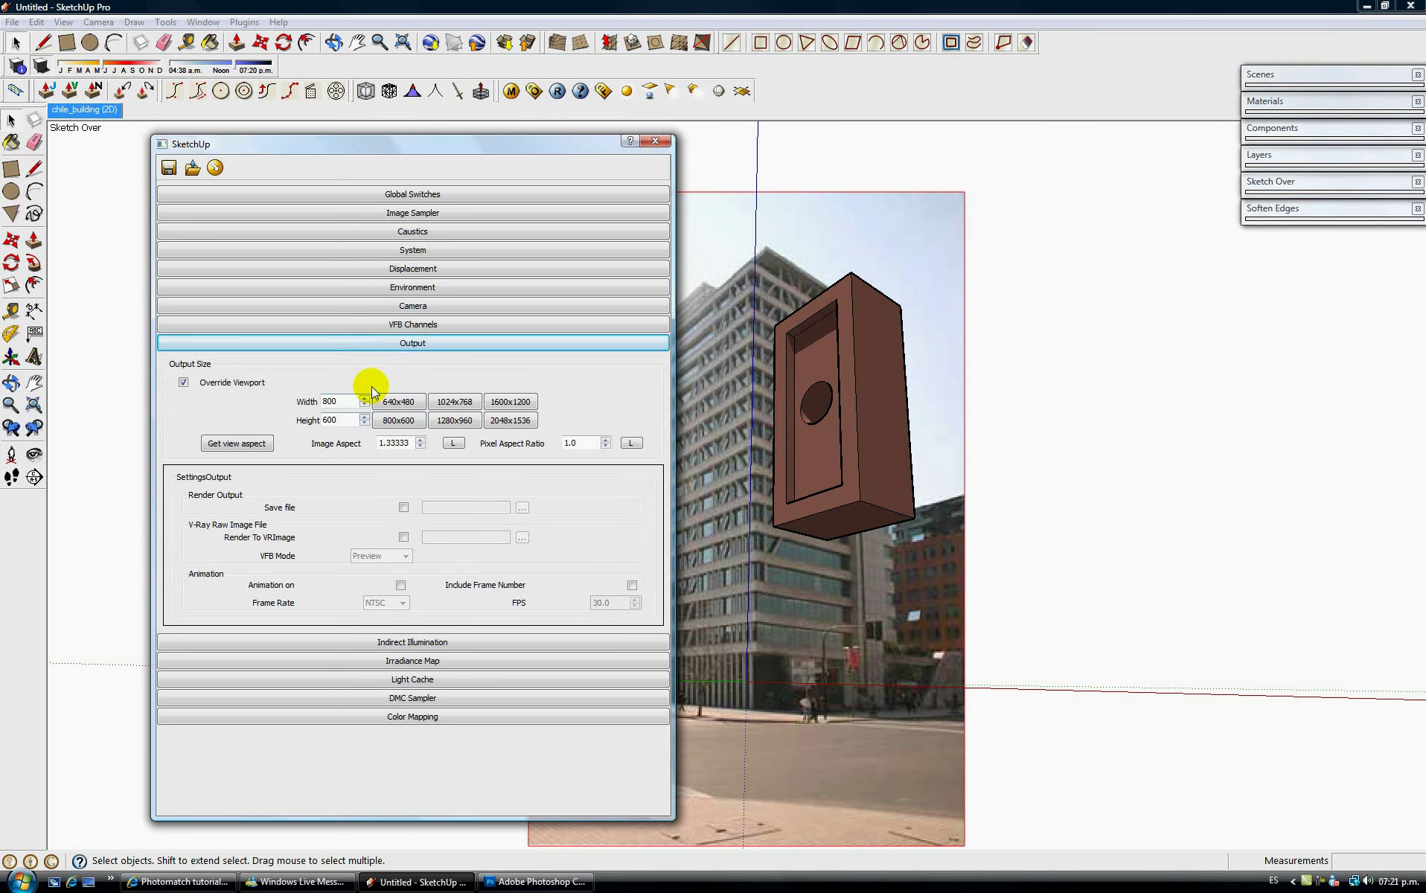
click(396, 344)
click(456, 311)
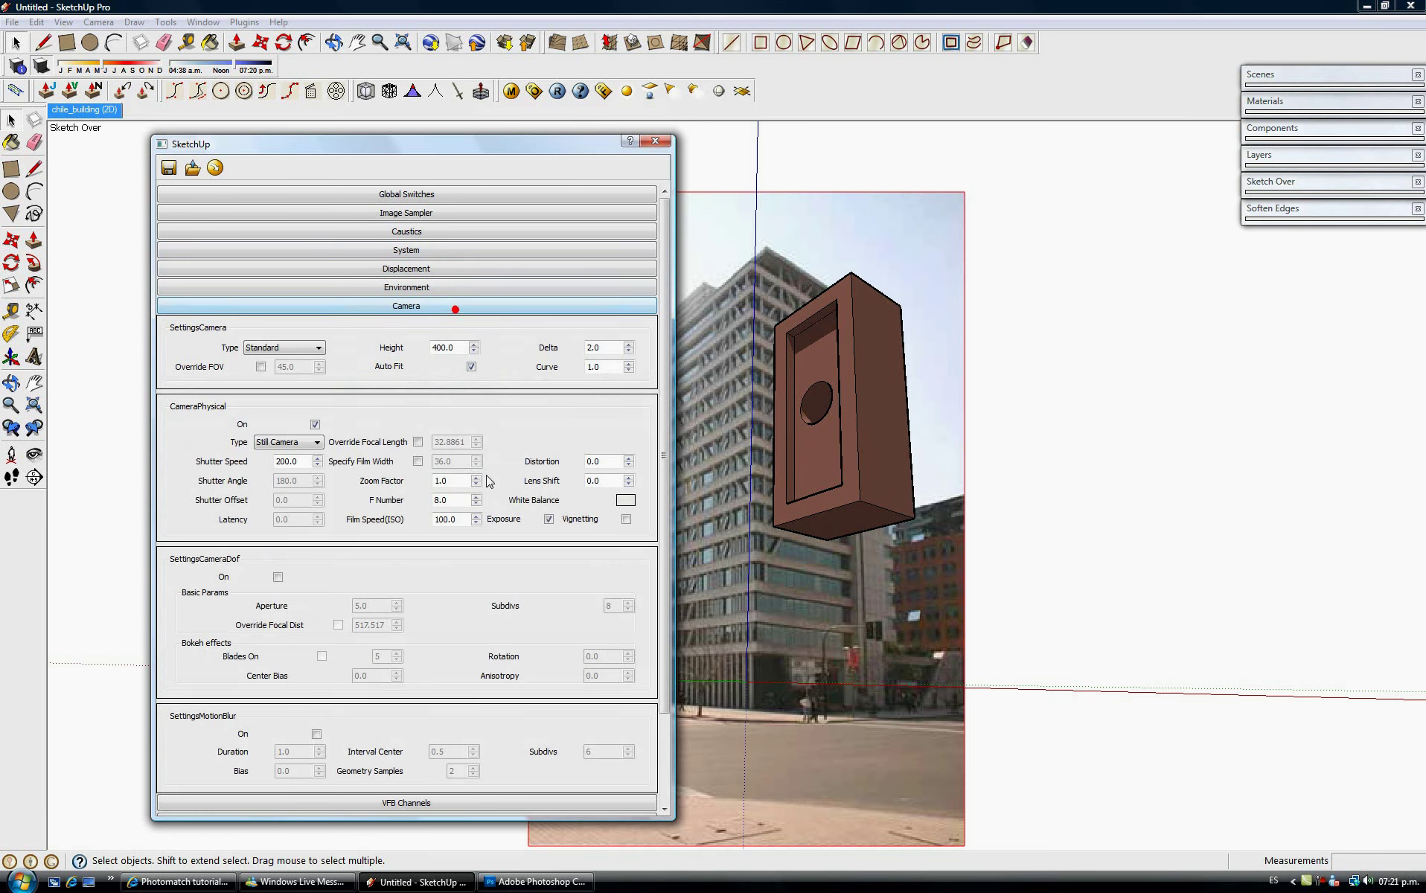
click(477, 486)
click(469, 555)
click(484, 309)
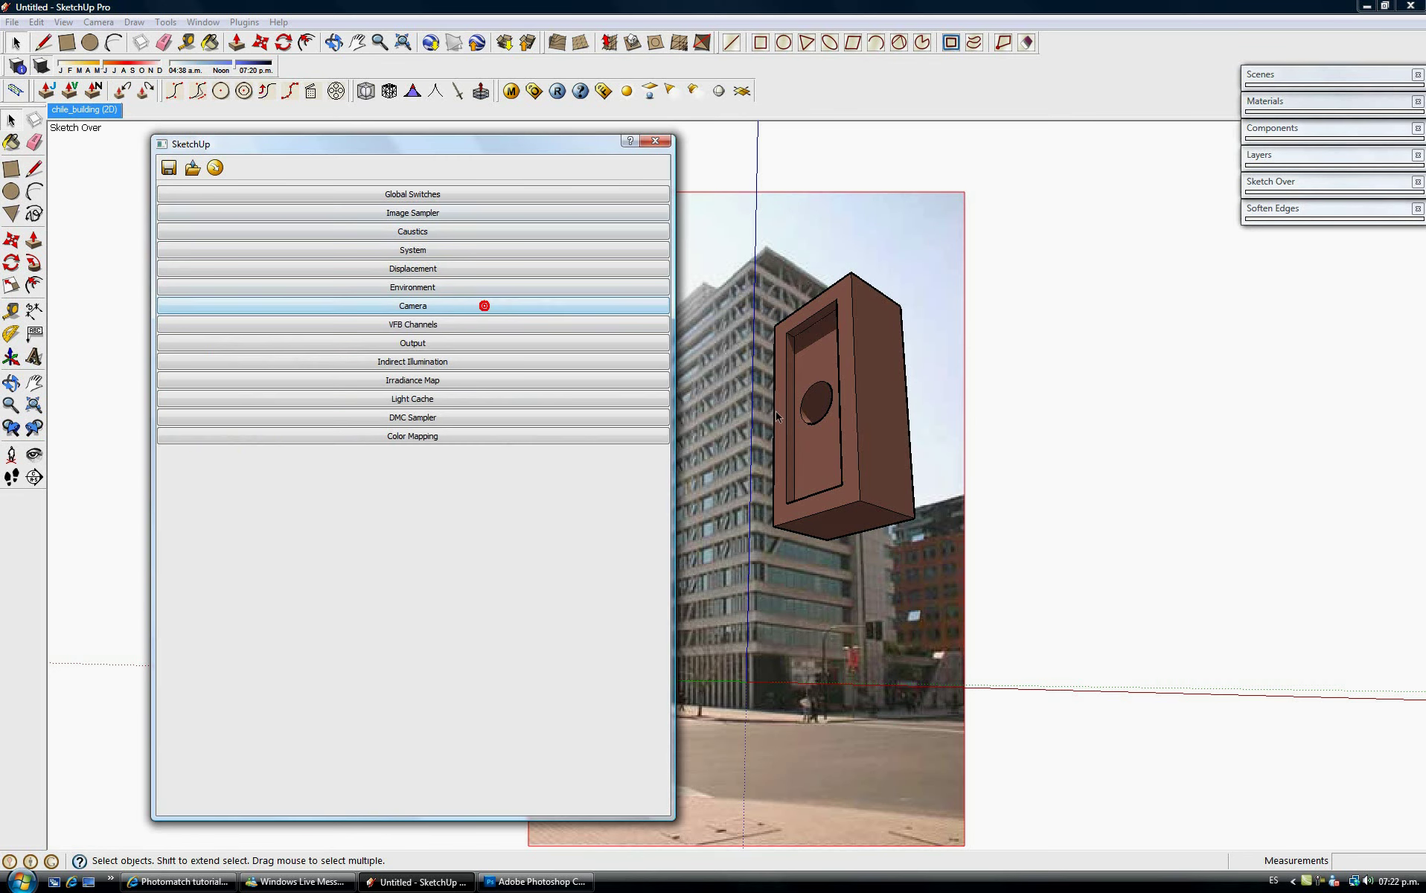
click(656, 142)
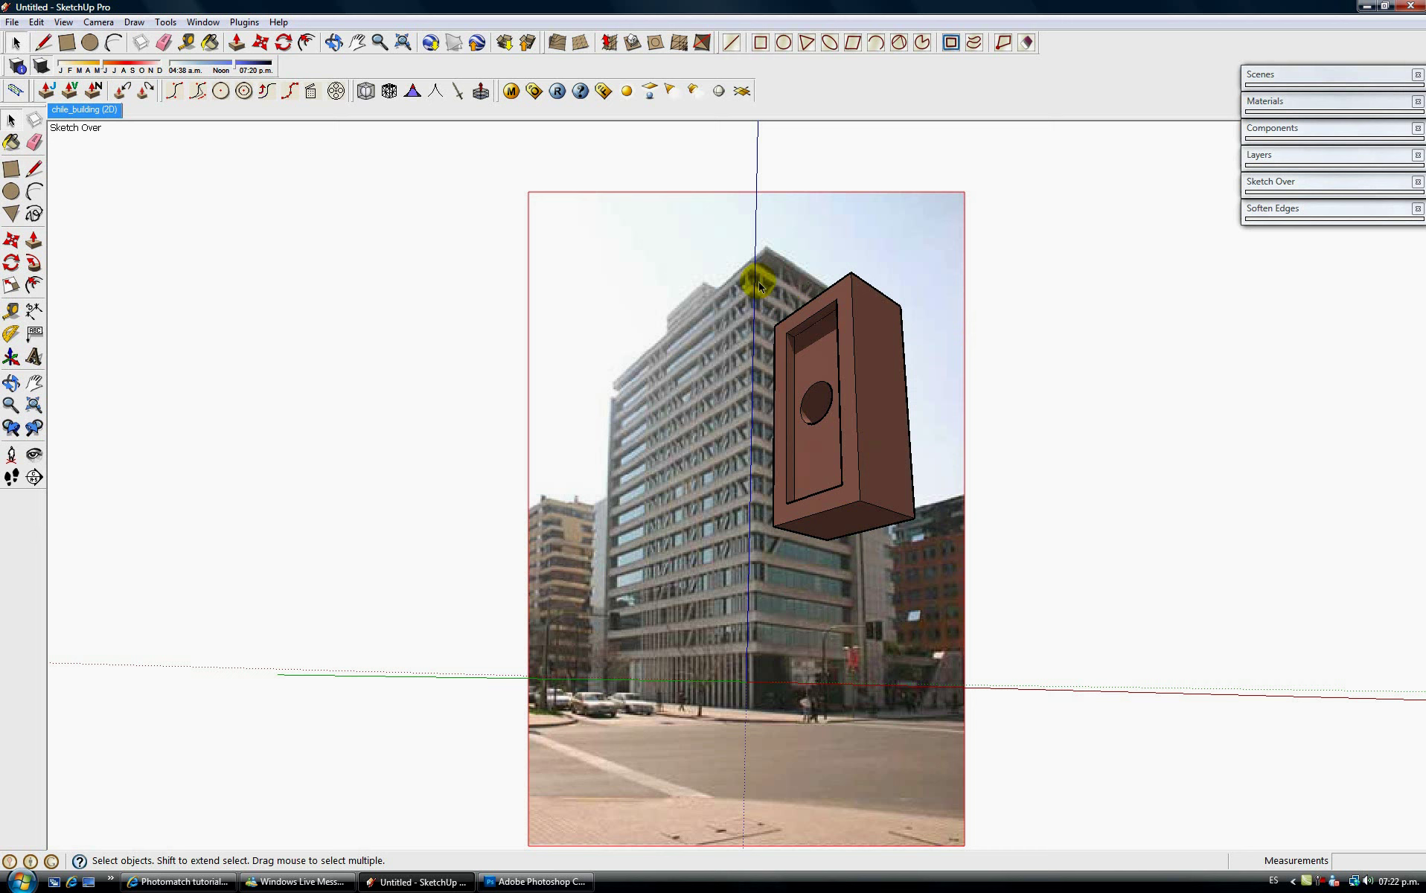
Step: Render the terracotta box with V-Ray and save it to the desktop as PNG 'cvgdfgdfg'
click(557, 90)
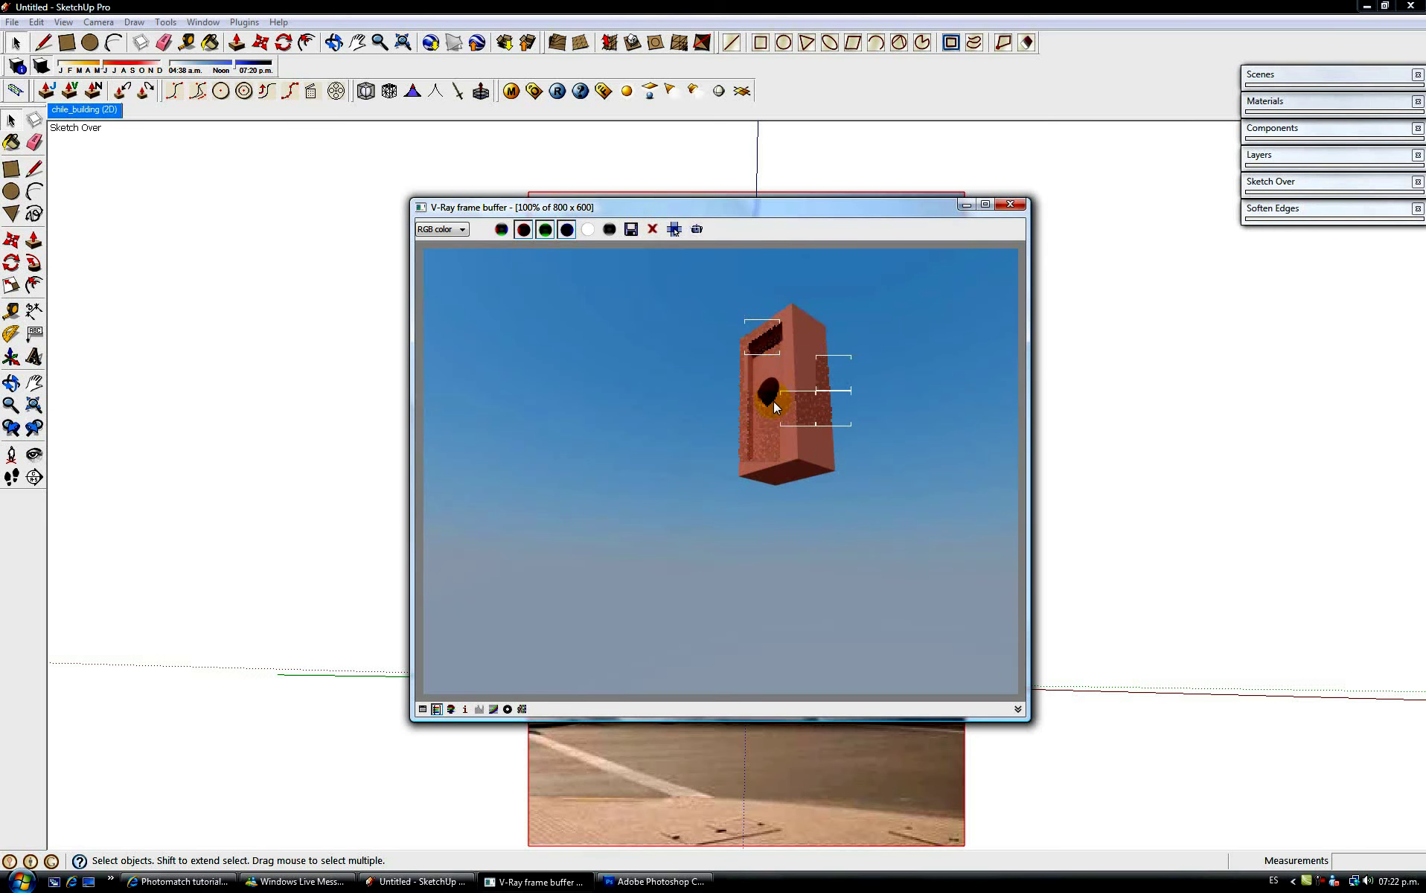
click(632, 230)
click(1309, 822)
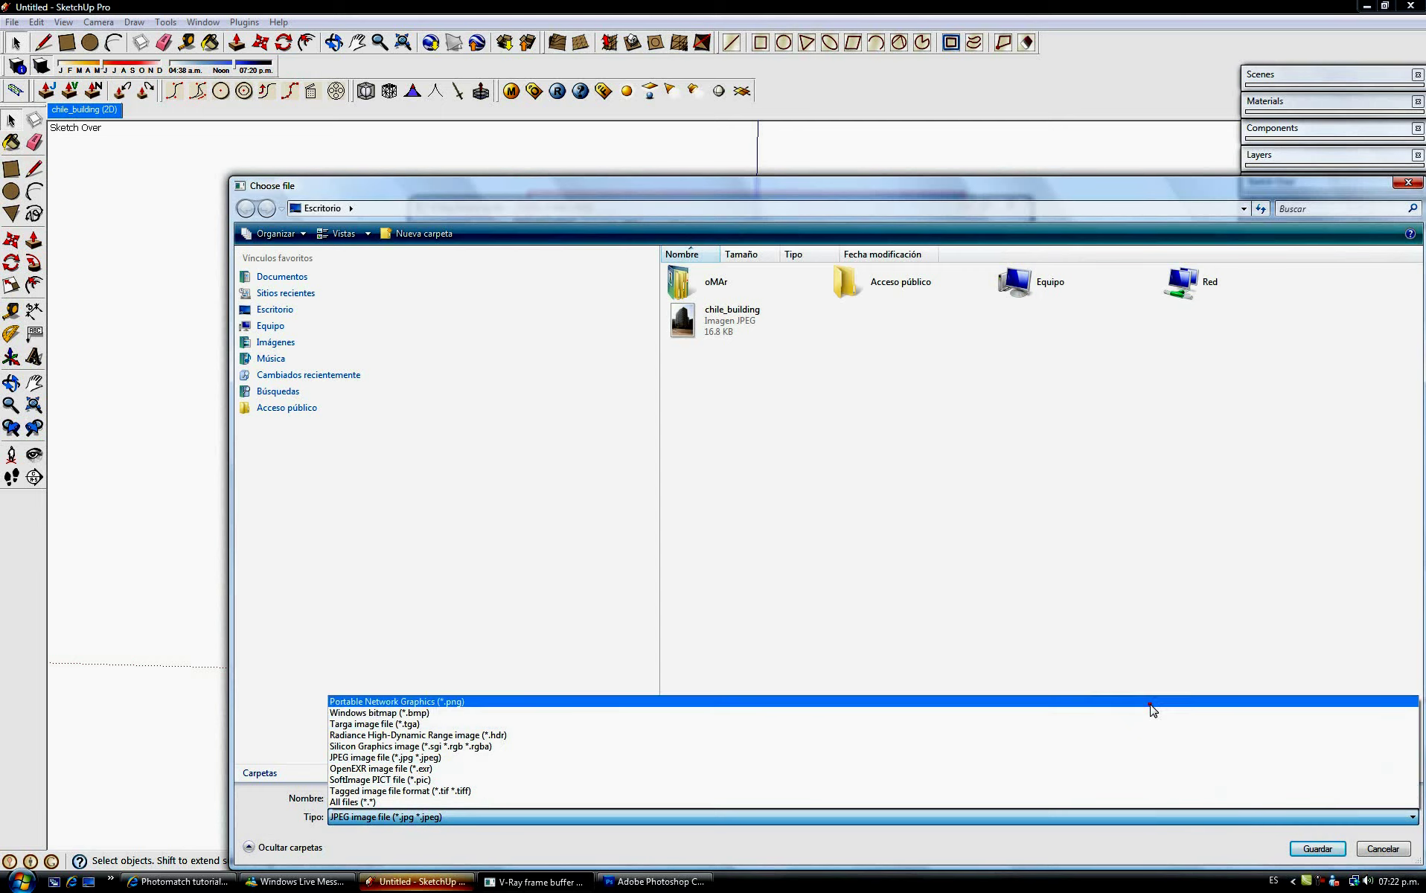
click(1151, 703)
click(964, 793)
text(cvgdfgdfgd)
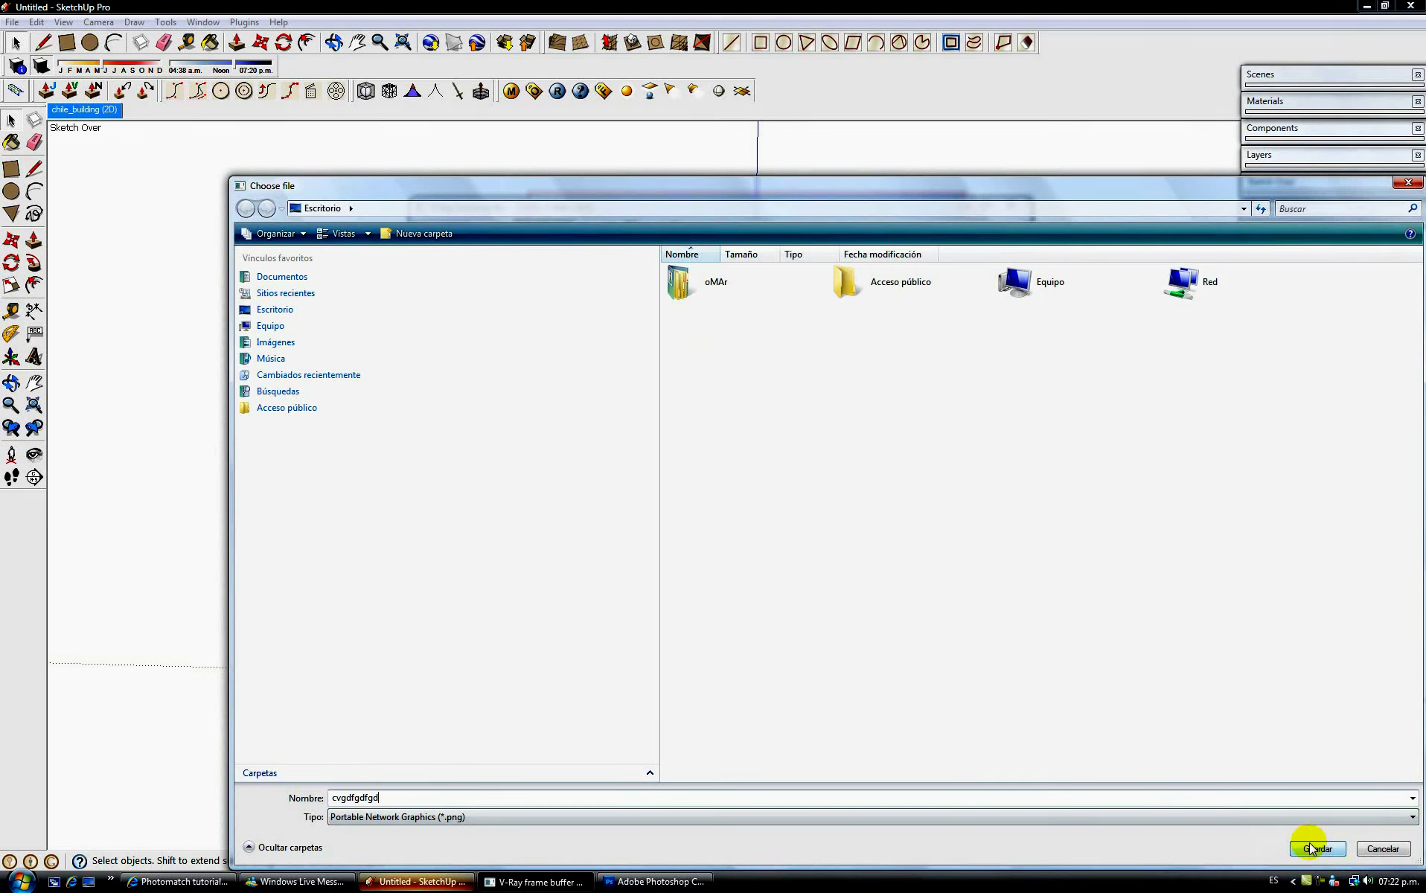
click(1314, 848)
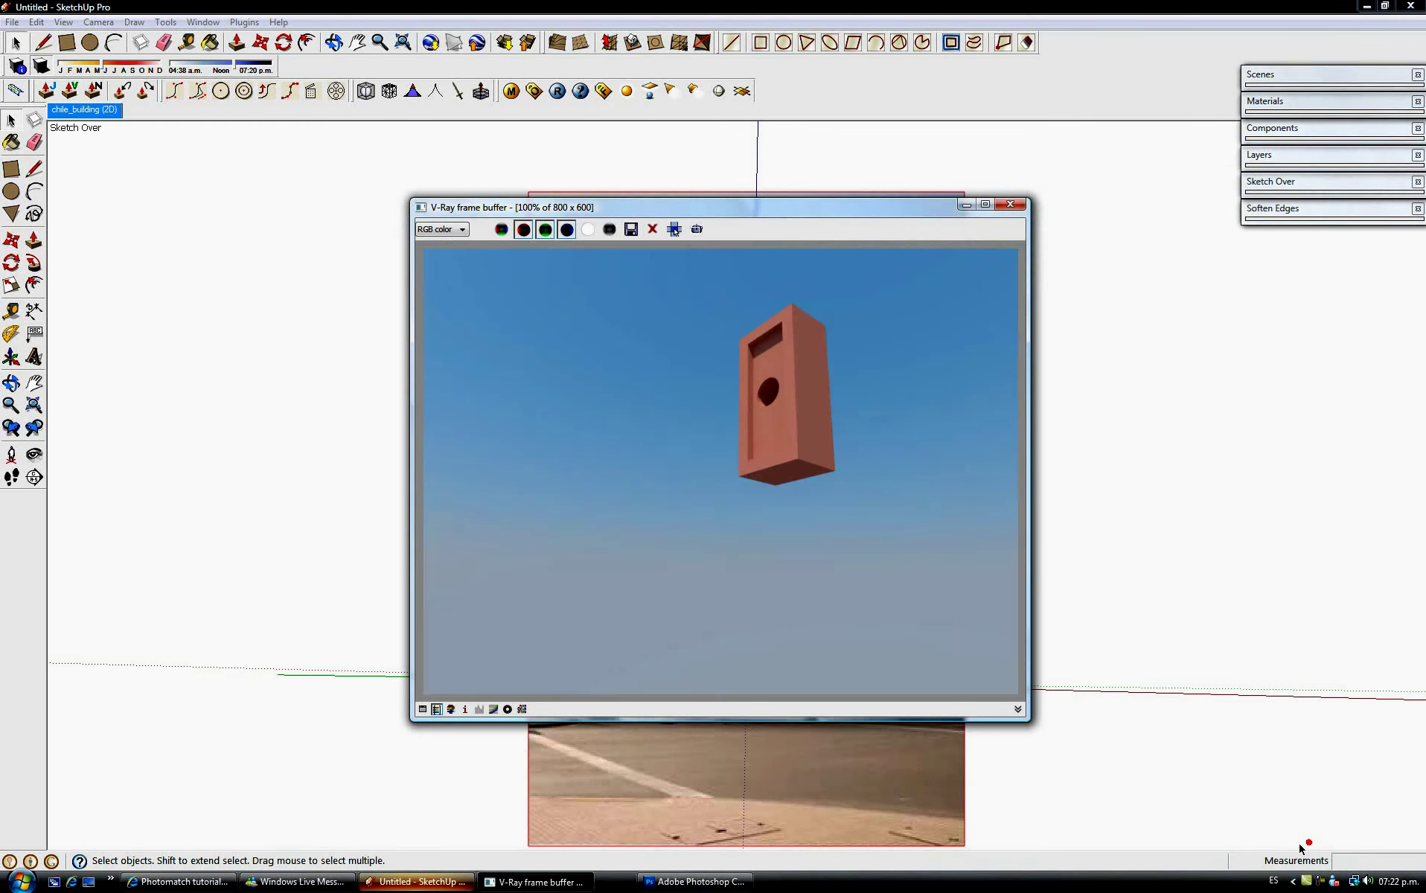
click(1010, 206)
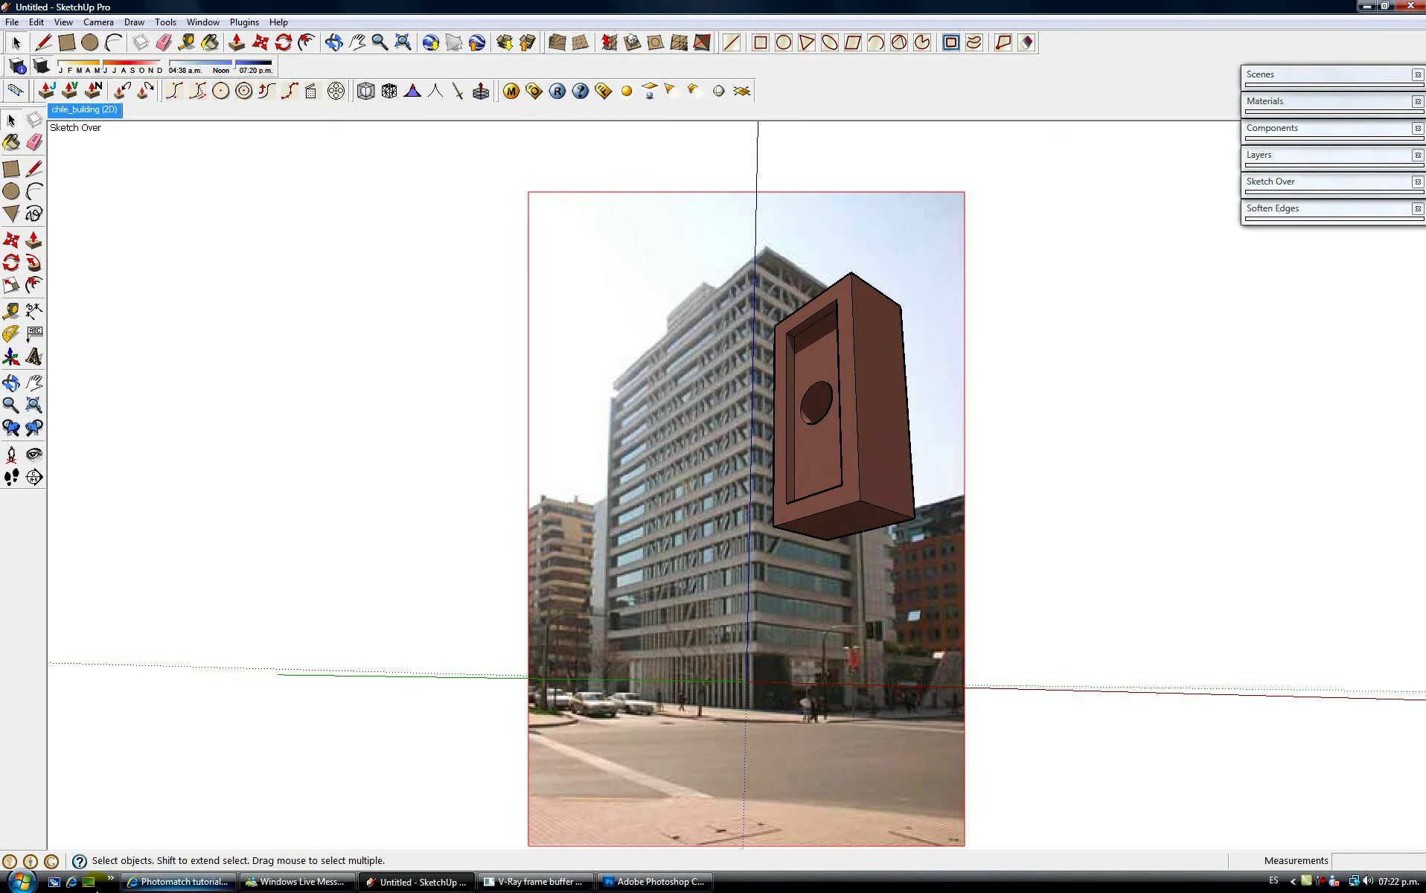
Step: On the desktop, open the rendered PNG in Photoshop from its right-click menu
click(88, 882)
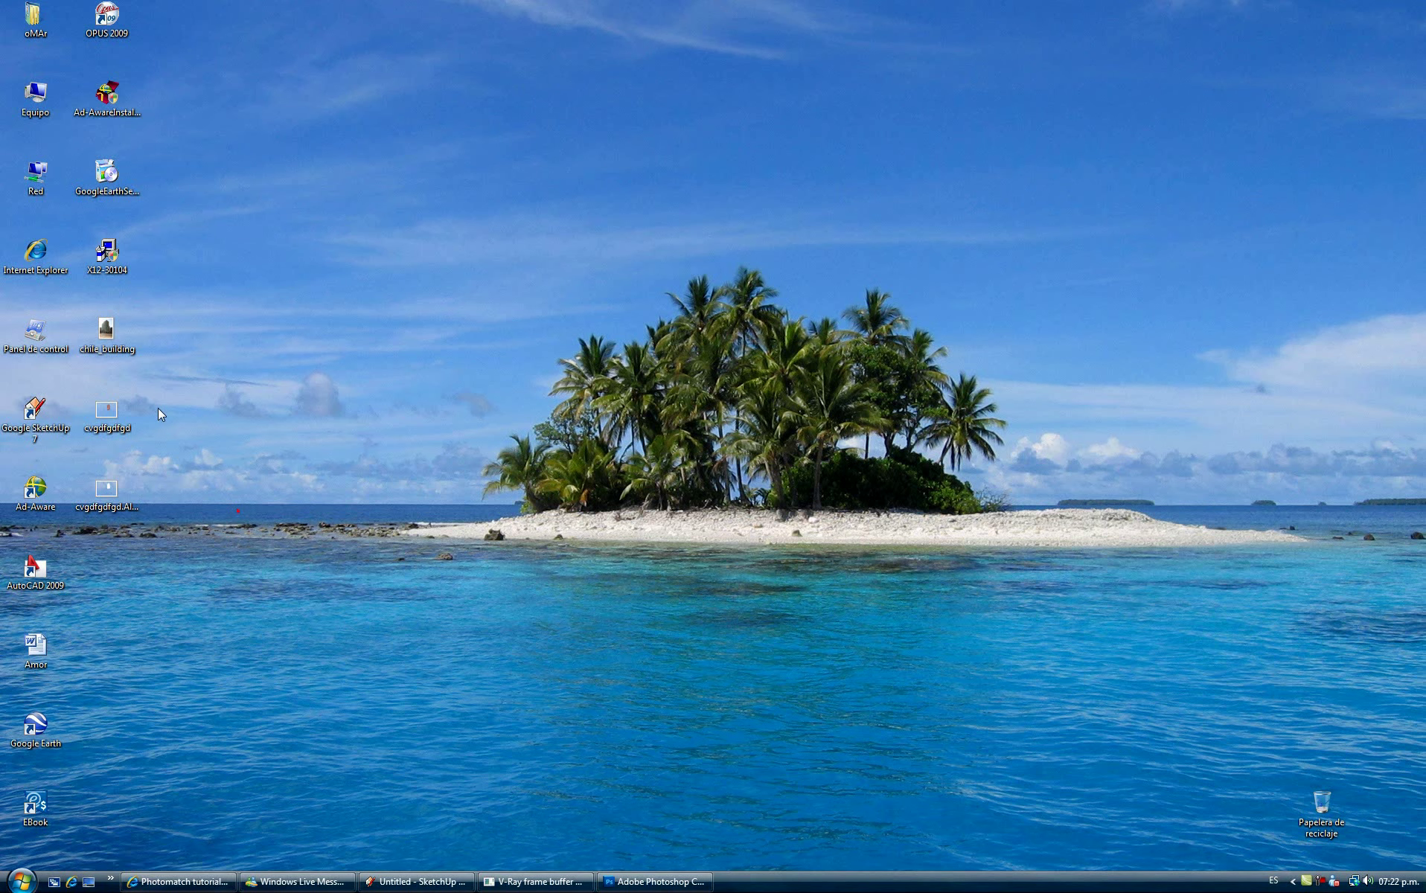
right_click(112, 411)
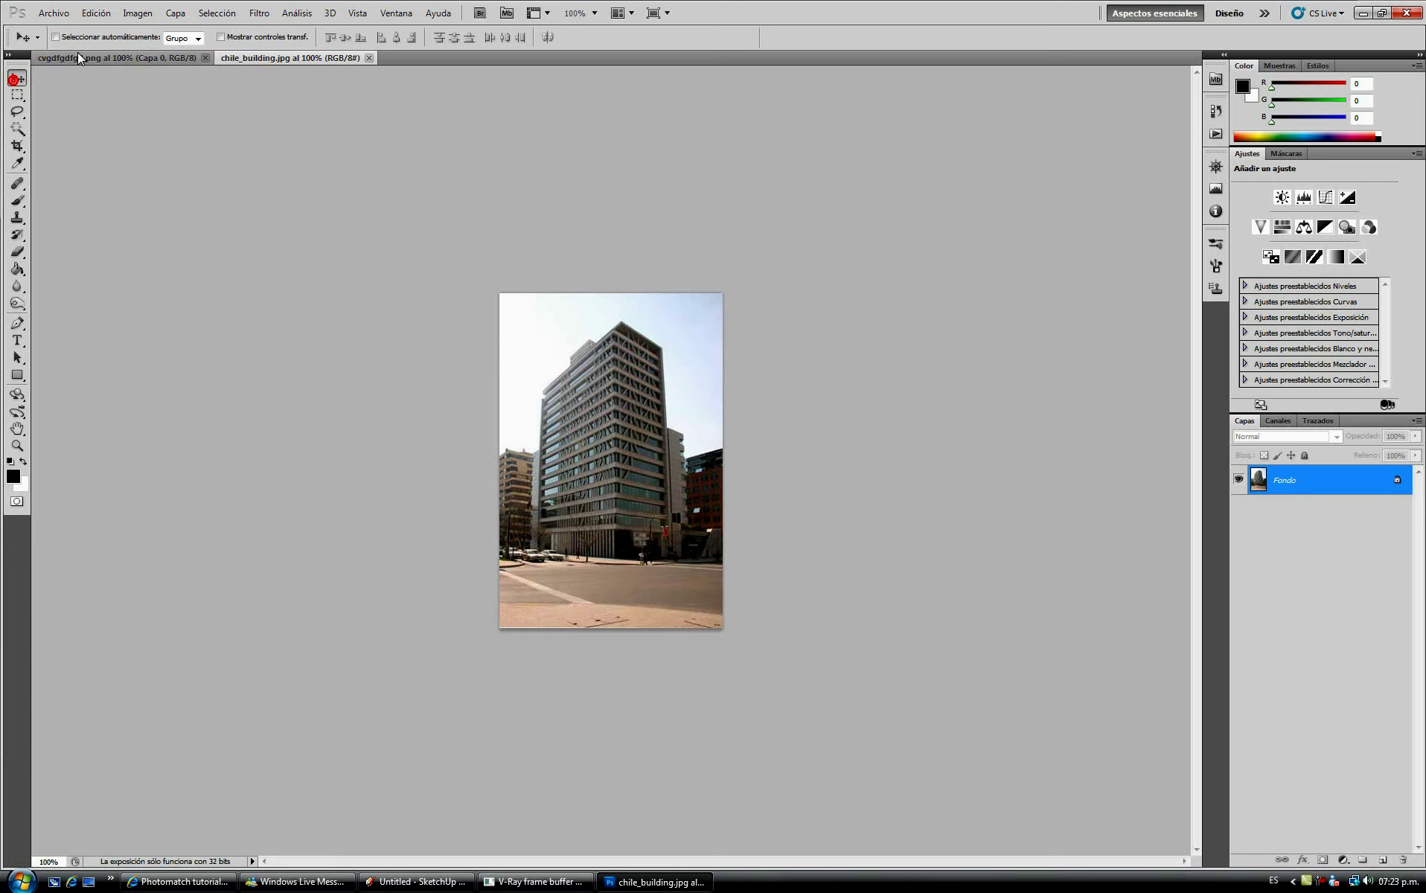
Step: Copy the rendered box as a new layer into chile_building, then close the render document
drag(79, 53, 840, 214)
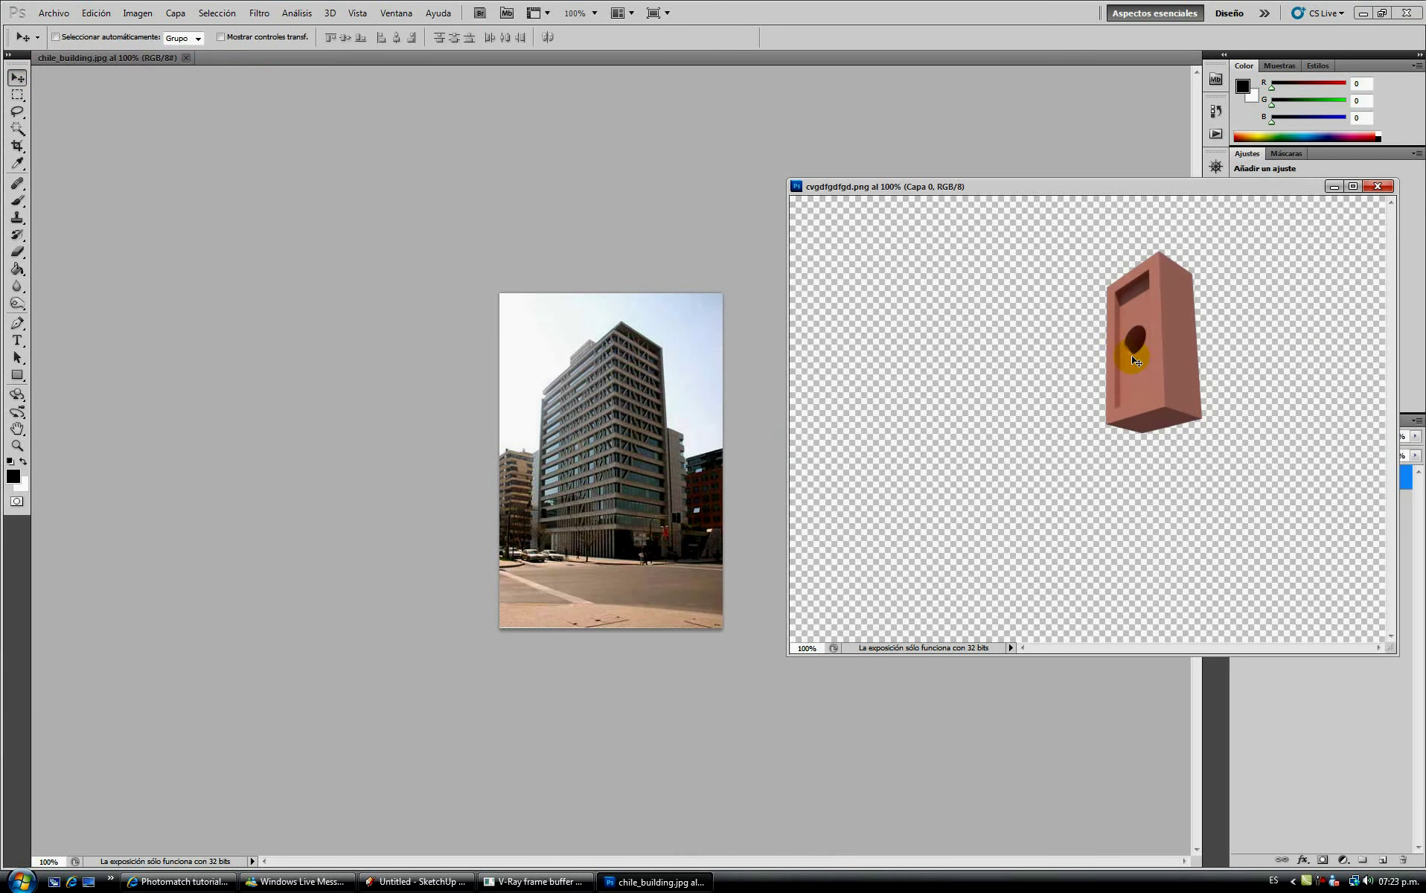
drag(1131, 356, 647, 432)
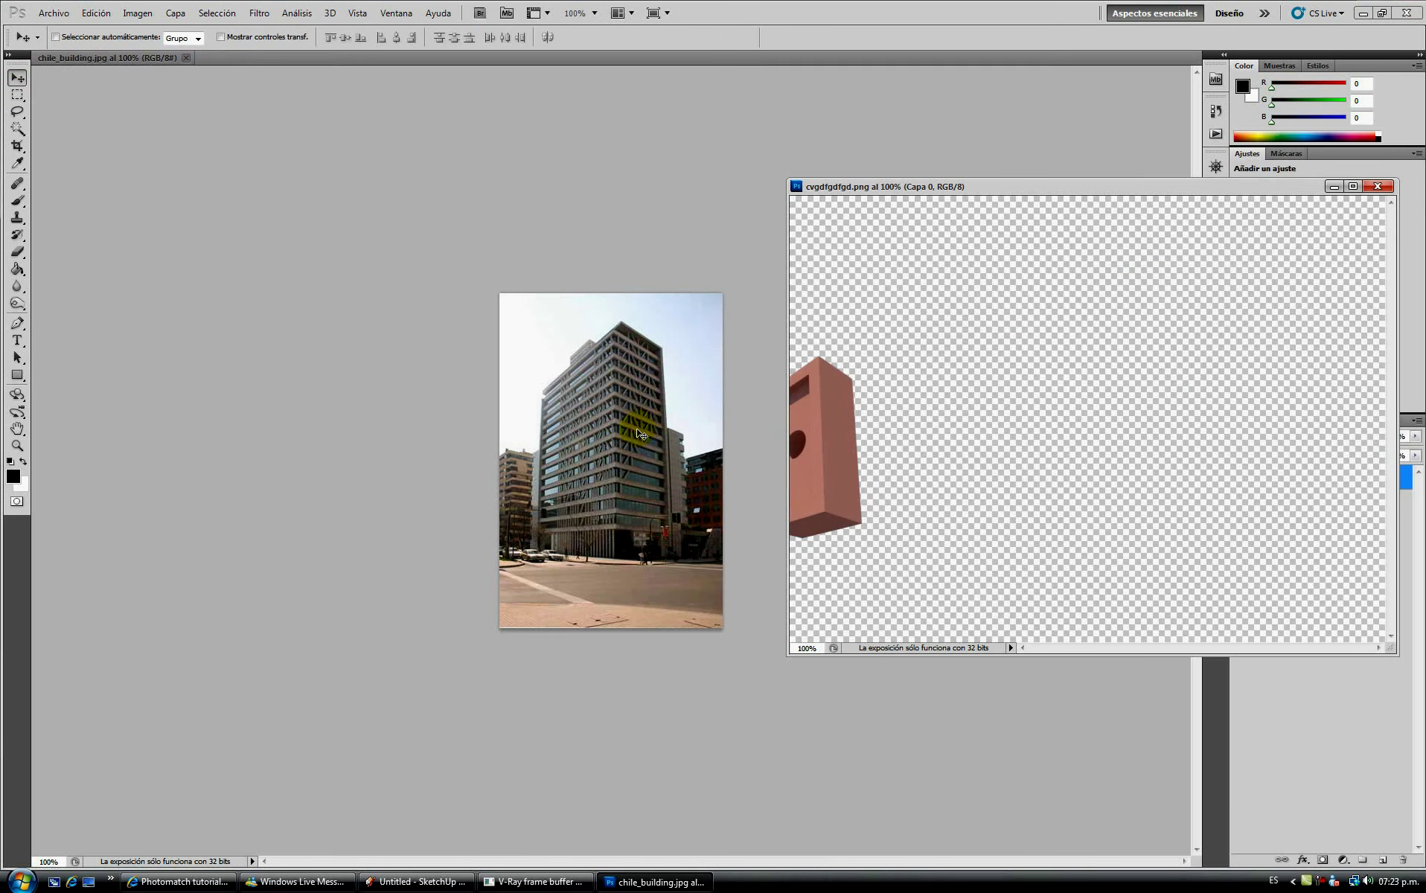
key(ctrl+w)
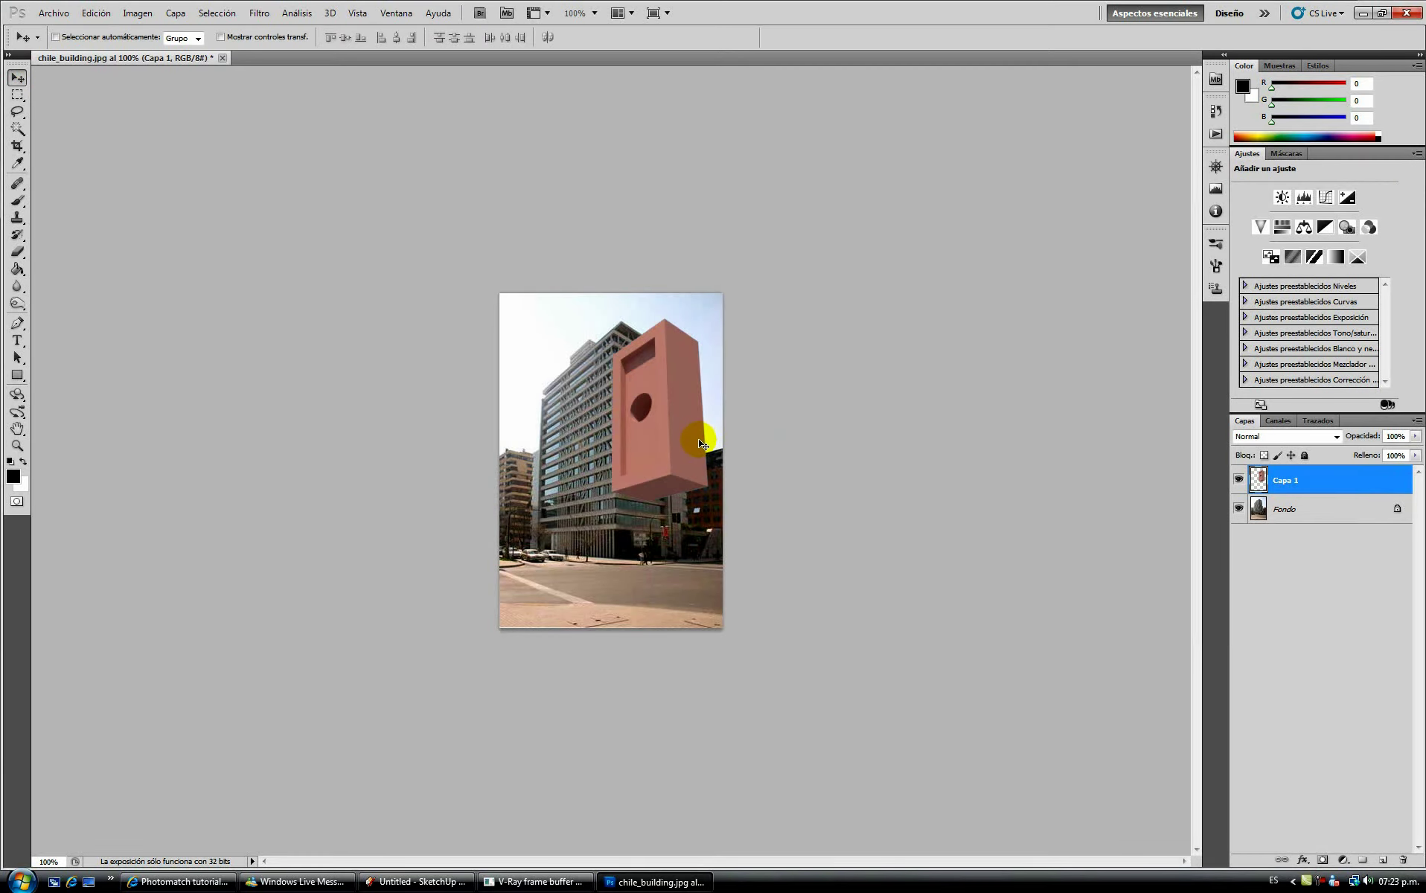
Step: Scale the box layer to about two-thirds and place it beside the tower's upper floors
key(ctrl+t)
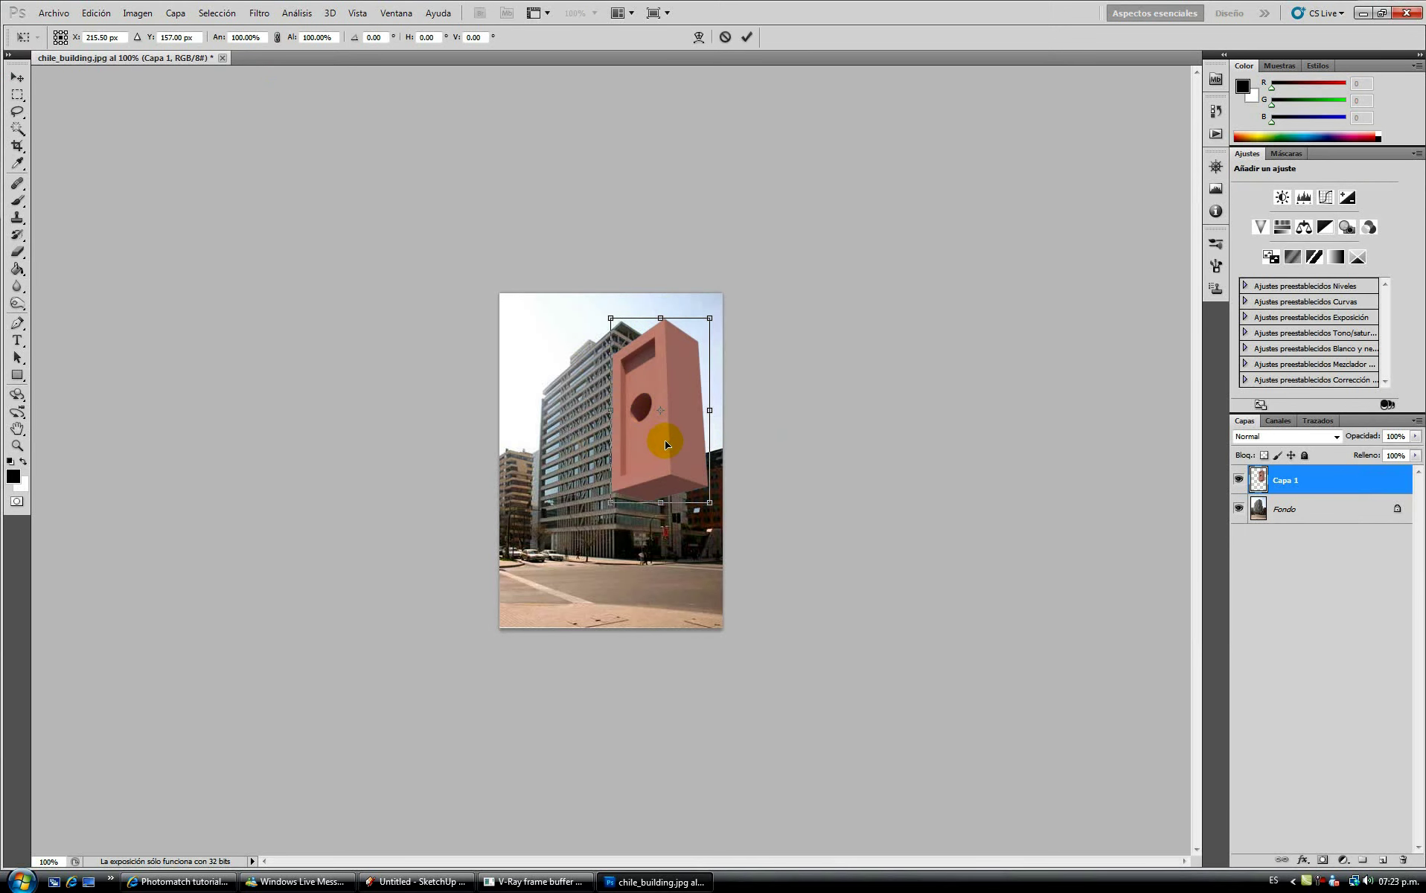
alt+scroll(665, 445, up, 3)
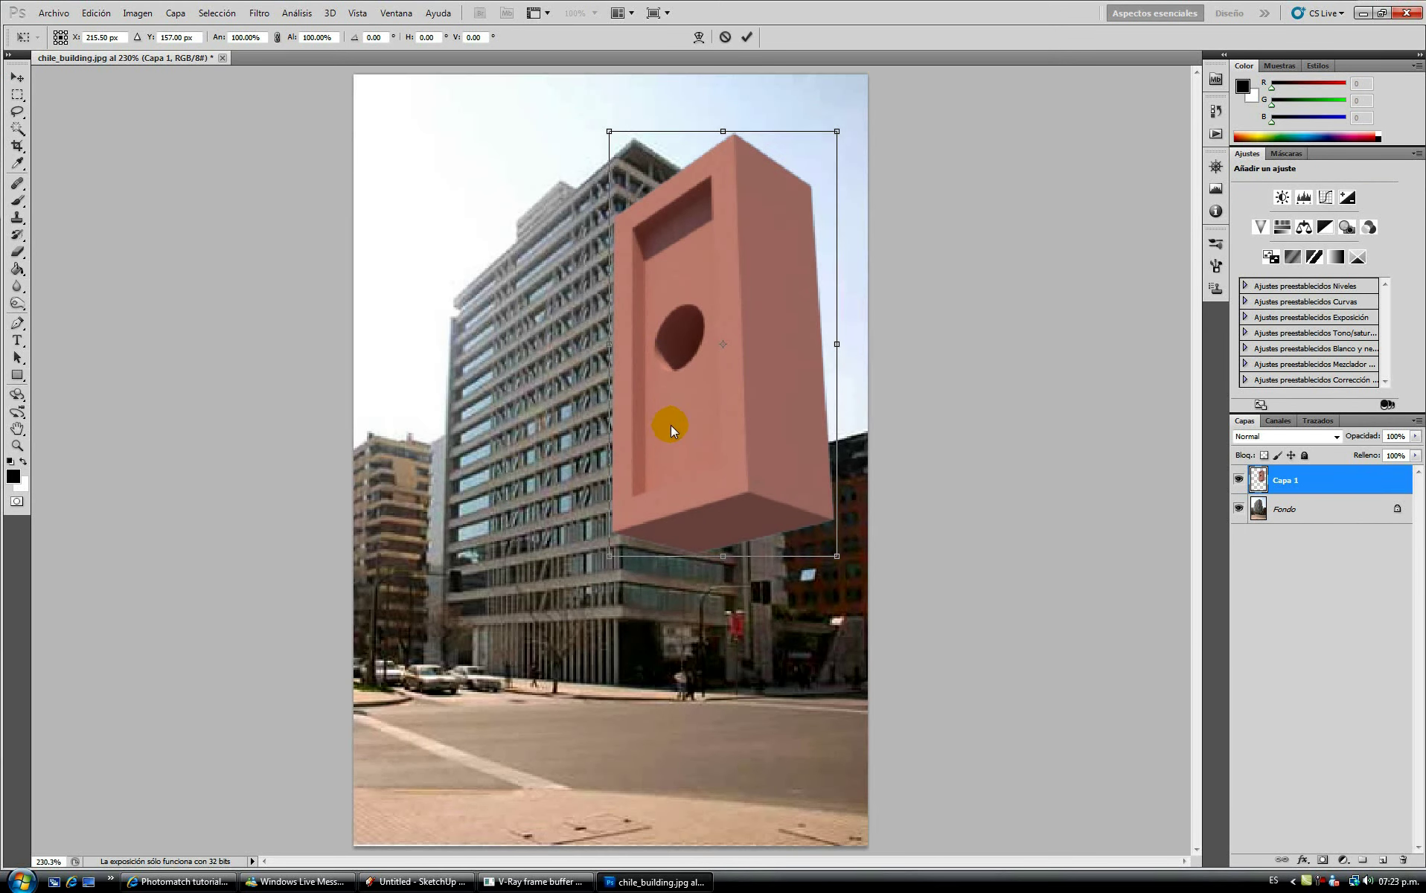
shift+drag(610, 131, 703, 321)
key(Return)
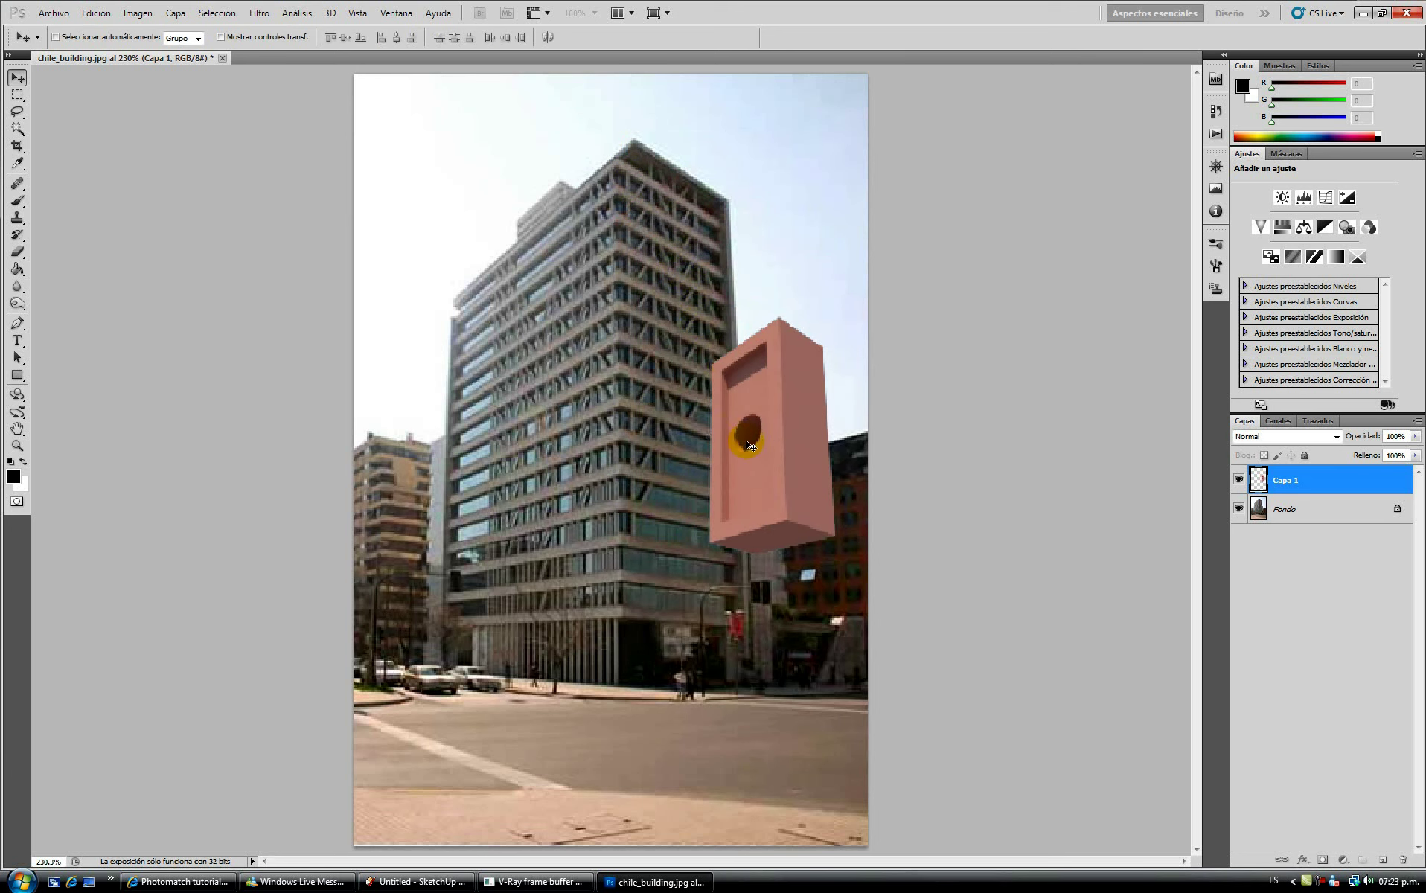
drag(745, 440, 708, 406)
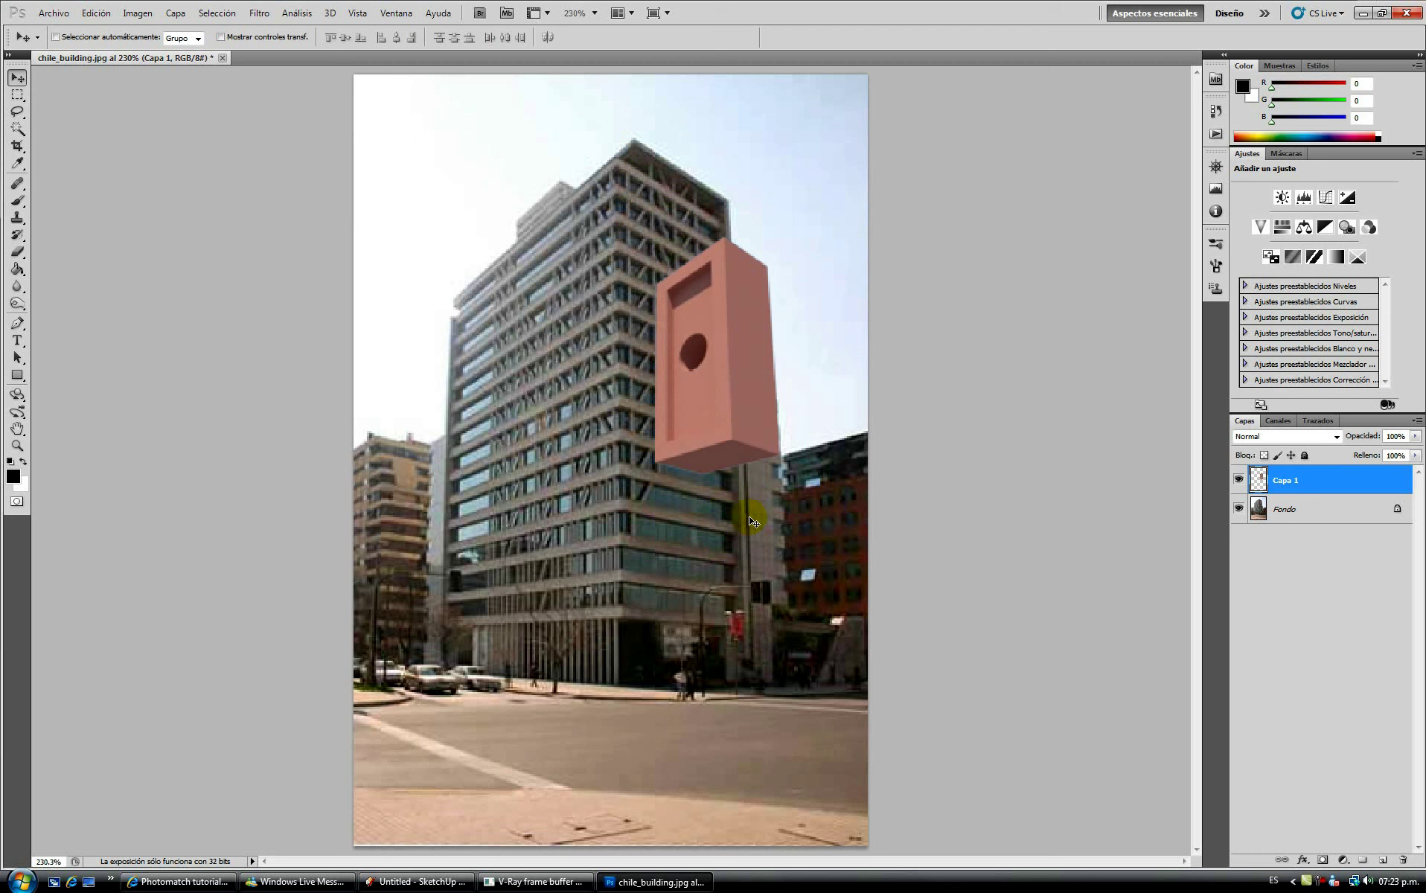
Step: Switch to the Internet Explorer window showing the Photomatch tutorial forum thread
click(1319, 883)
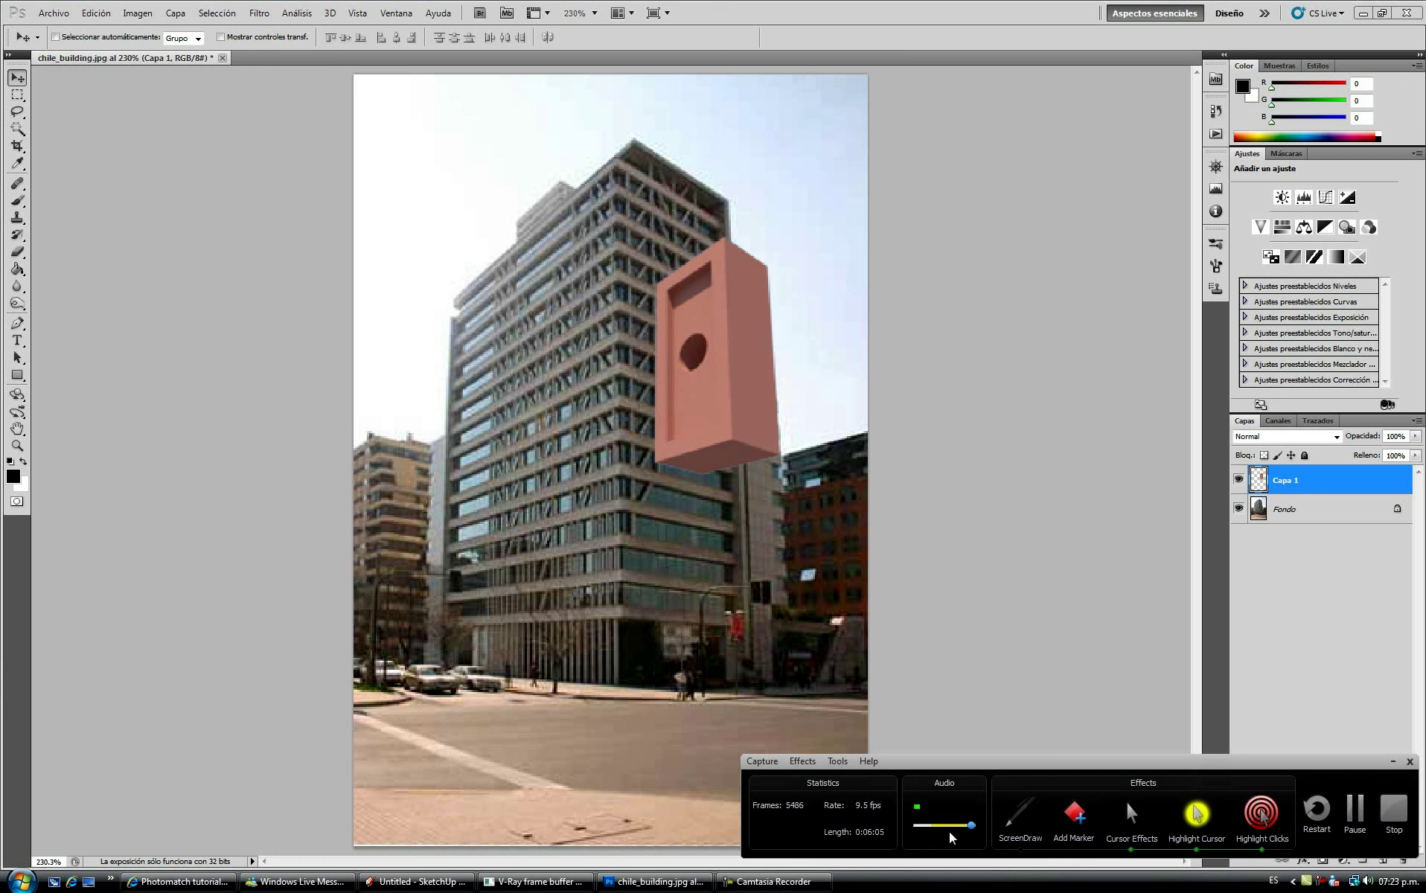
click(179, 882)
click(901, 583)
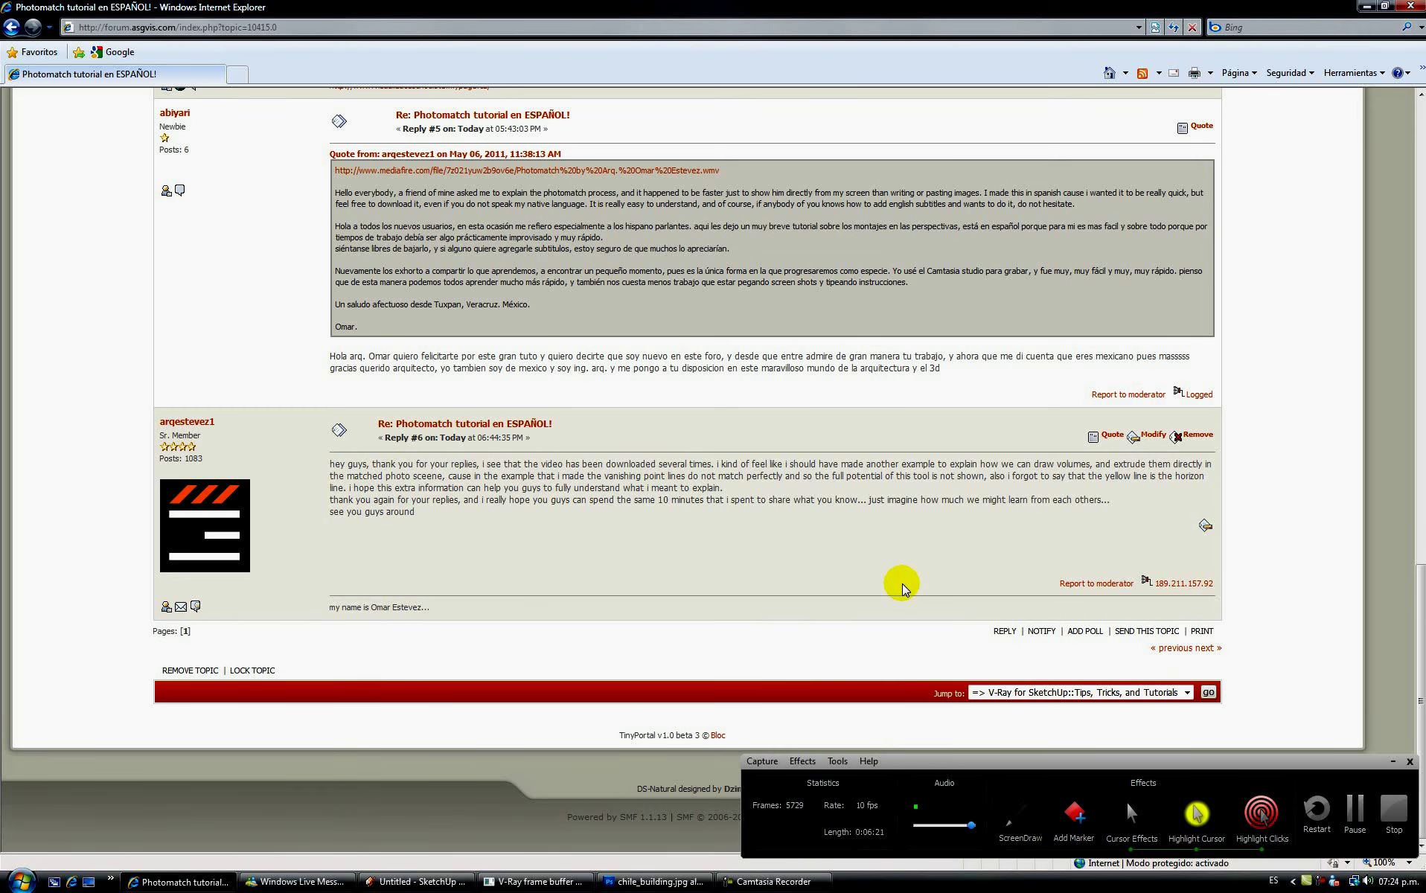
scroll(903, 585, up, 3)
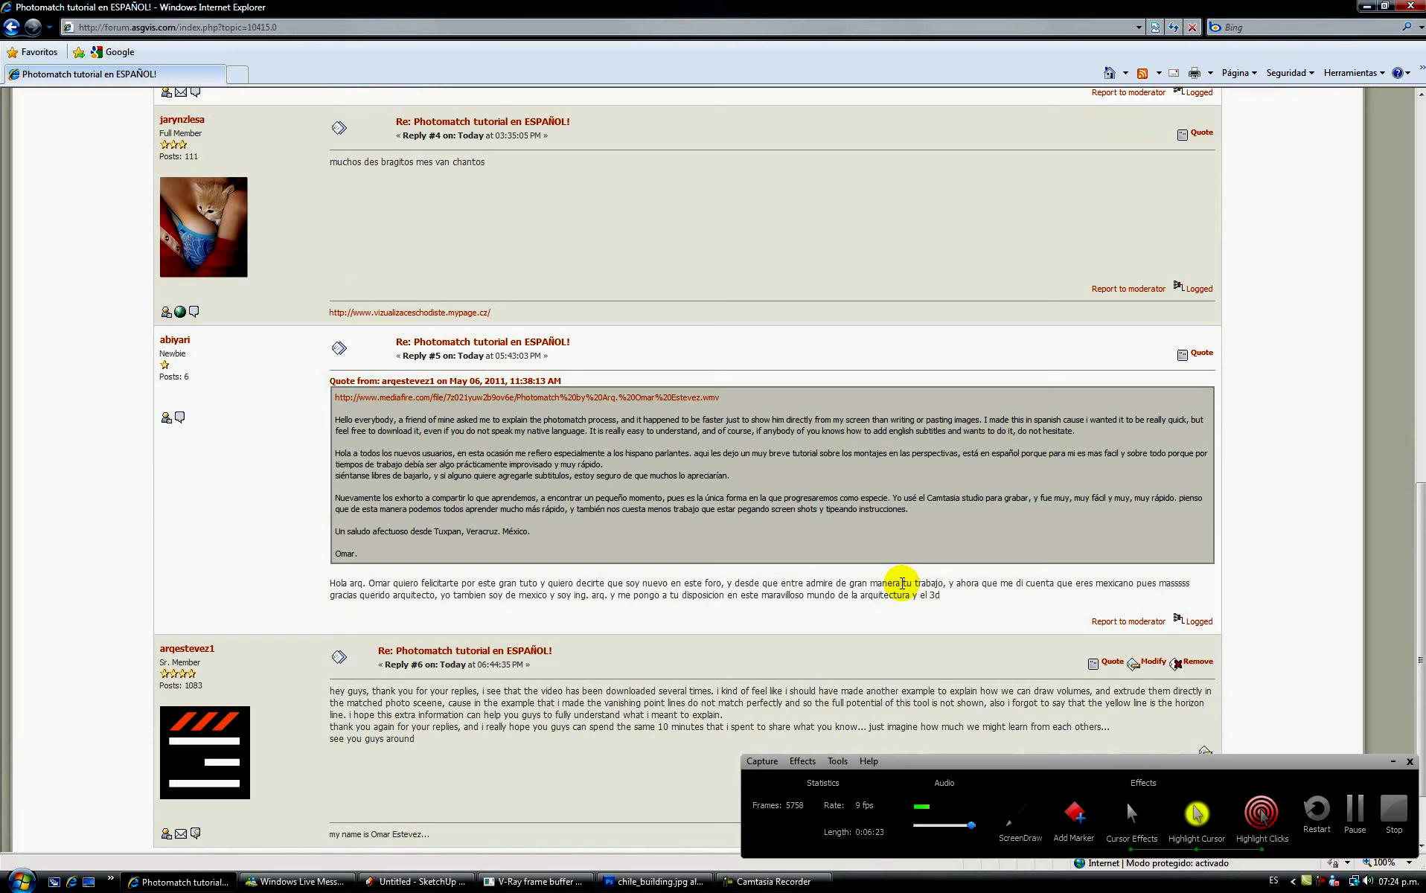
scroll(902, 584, down, 3)
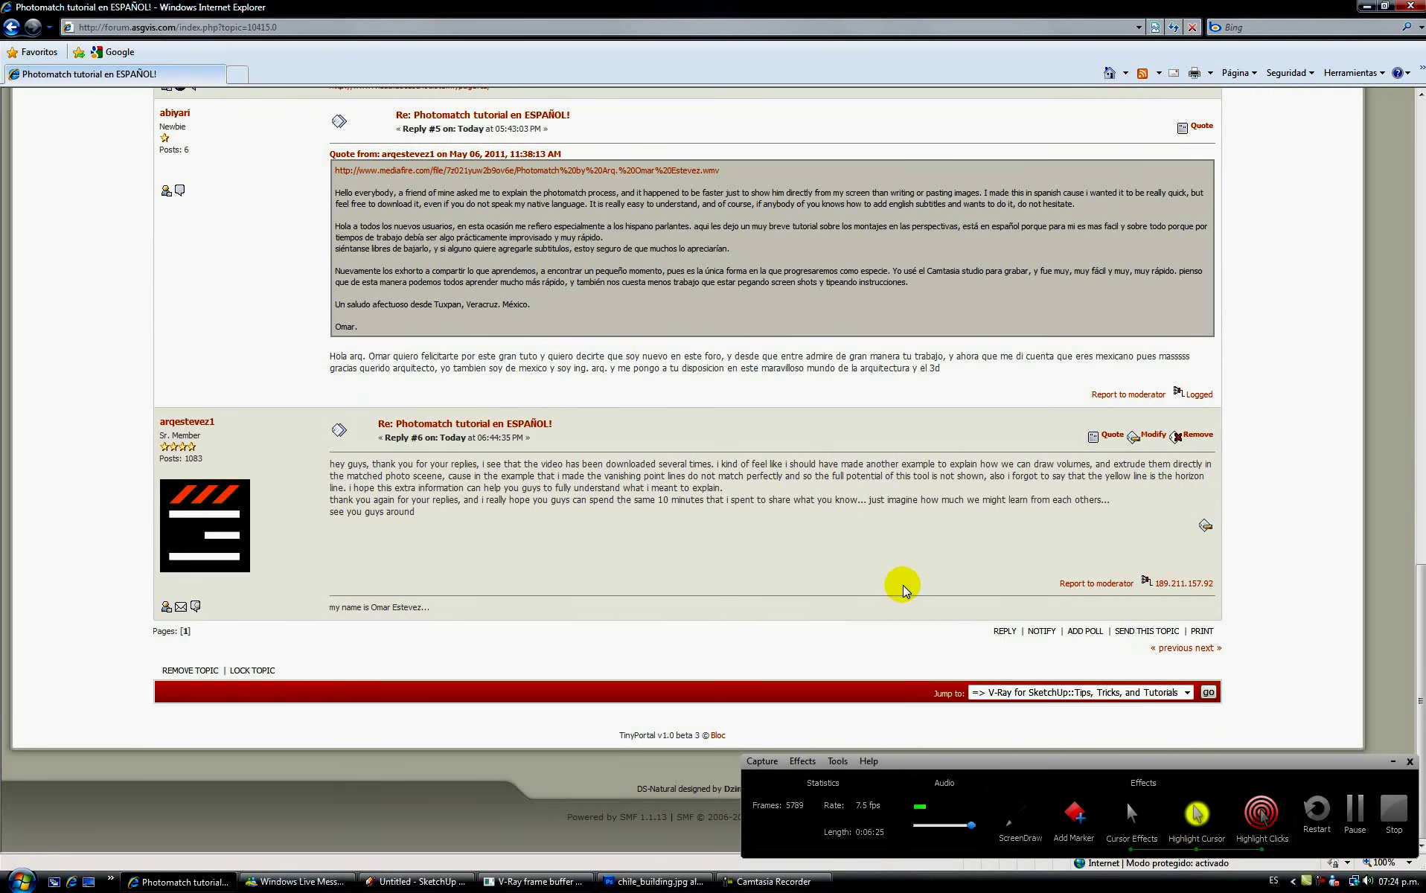